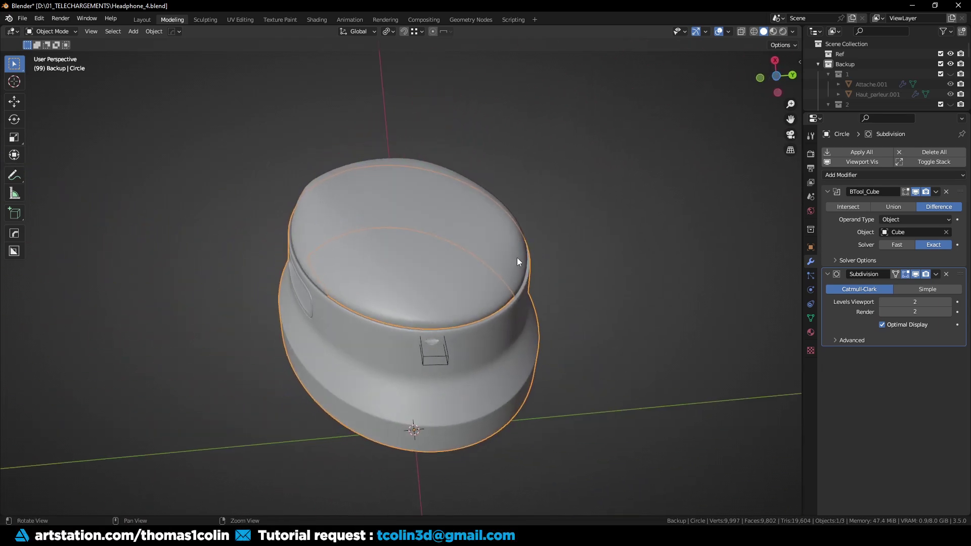
Remove the Subdivision modifier from the ear cup and display wireframes around the small Boolean cutter cube
{"action": "left_click", "coordinate": [944, 274]}
{"action": "middle_click_drag", "start_coordinate": [639, 220], "coordinate": [298, 183]}
{"action": "left_click", "coordinate": [398, 366]}
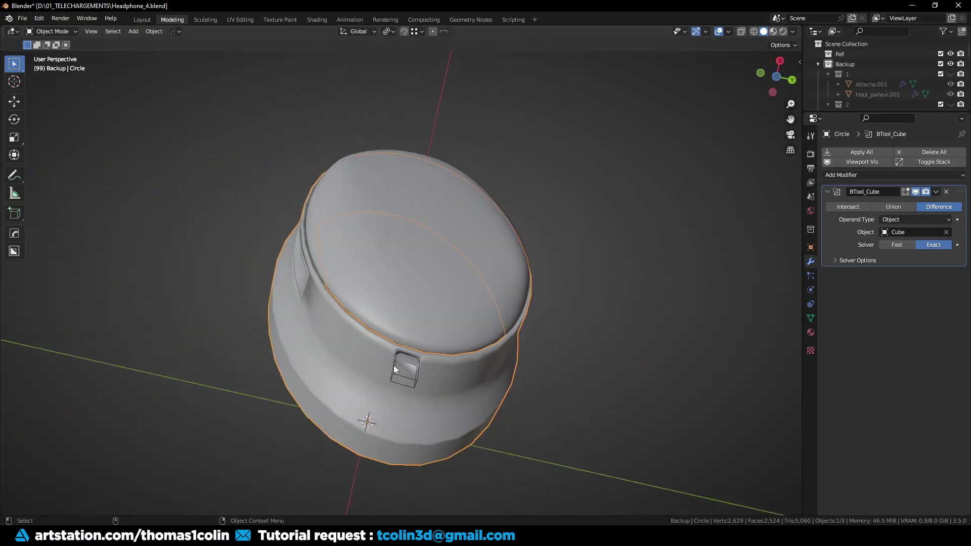
{"action": "key", "text": "KP_Decimal"}
{"action": "left_click_drag", "start_coordinate": [521, 330], "coordinate": [493, 295], "text": "alt"}
{"action": "right_click_drag", "start_coordinate": [493, 295], "coordinate": [492, 329], "text": "alt"}
{"action": "key", "text": "F4"}
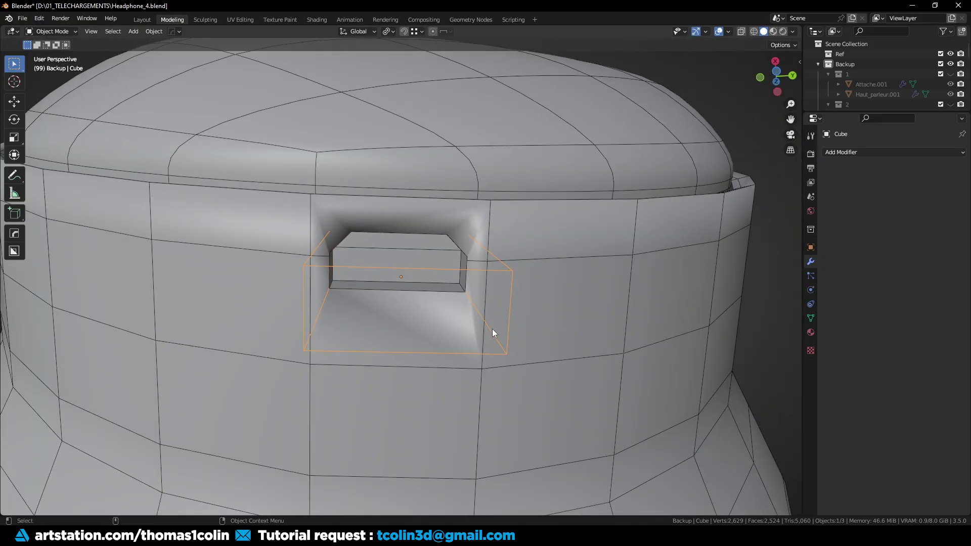
{"action": "left_click_drag", "start_coordinate": [493, 329], "coordinate": [460, 270], "text": "alt"}
{"action": "scroll", "coordinate": [461, 286], "scroll_direction": "down", "scroll_amount": 2}
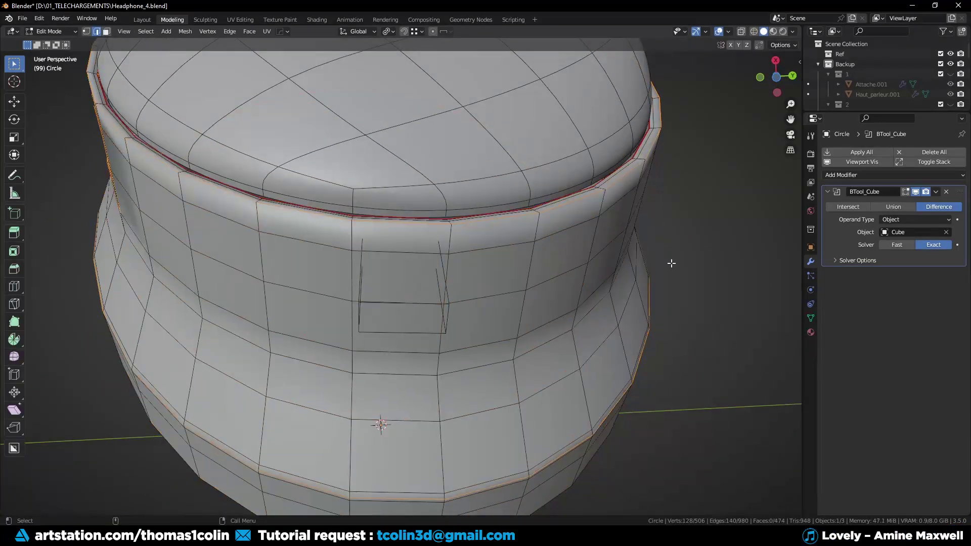
Select the cup's sharp edges plus the additional surrounding edge loops and crease them with a value of 1
{"action": "left_click", "coordinate": [724, 223]}
{"action": "right_click_drag", "start_coordinate": [724, 223], "coordinate": [660, 229], "text": "alt"}
{"action": "scroll", "coordinate": [661, 229], "scroll_direction": "down", "scroll_amount": 1}
{"action": "key", "text": "q"}
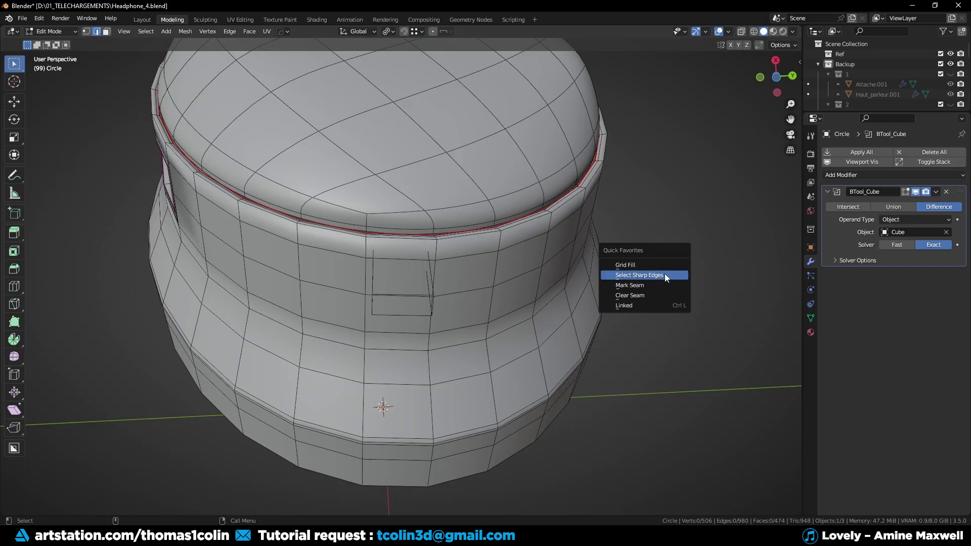
{"action": "left_click", "coordinate": [665, 274]}
{"action": "left_click", "coordinate": [500, 334], "text": "alt+shift"}
{"action": "middle_click_drag", "start_coordinate": [643, 253], "coordinate": [408, 255]}
{"action": "left_click", "coordinate": [477, 195], "text": "alt+shift"}
{"action": "scroll", "coordinate": [445, 212], "scroll_direction": "down", "scroll_amount": 4}
{"action": "scroll", "coordinate": [472, 232], "scroll_direction": "up", "scroll_amount": 3}
{"action": "key", "text": "shift+e"}
{"action": "key", "text": "1"}
{"action": "key", "text": "Return"}
Add a Subdivision modifier to the cup, set its viewport level to 3 and apply it
{"action": "key", "text": "Tab"}
{"action": "key", "text": "ctrl+2"}
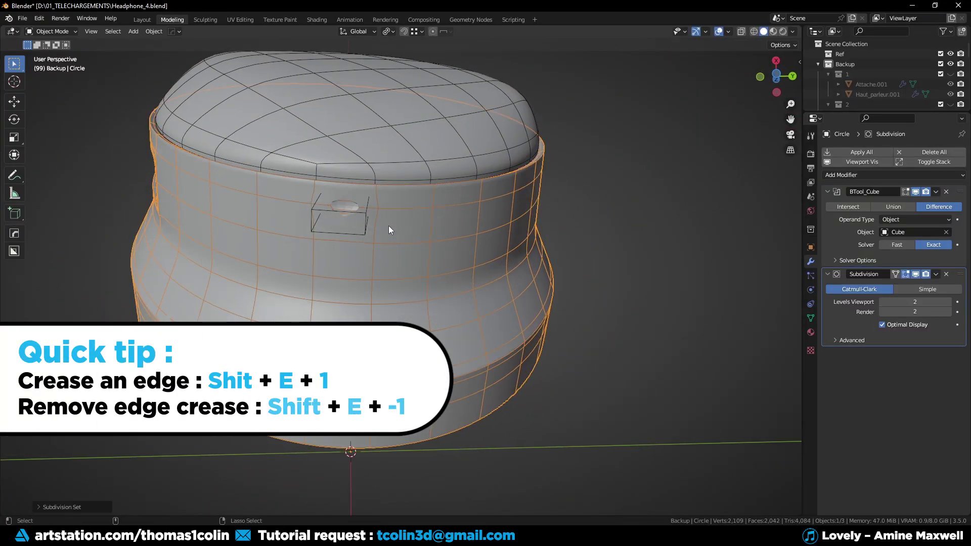
{"action": "left_click", "coordinate": [948, 302]}
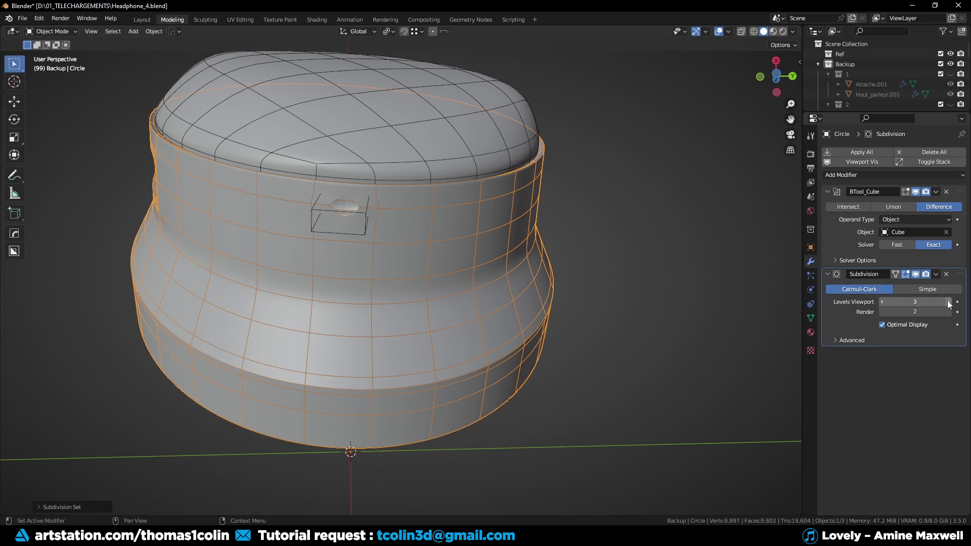
{"action": "left_click", "coordinate": [936, 274]}
{"action": "left_click", "coordinate": [914, 280]}
Apply the cup's BTool_Cube Boolean modifier and delete the cutter cube
{"action": "scroll", "coordinate": [422, 246], "scroll_direction": "up", "scroll_amount": 5}
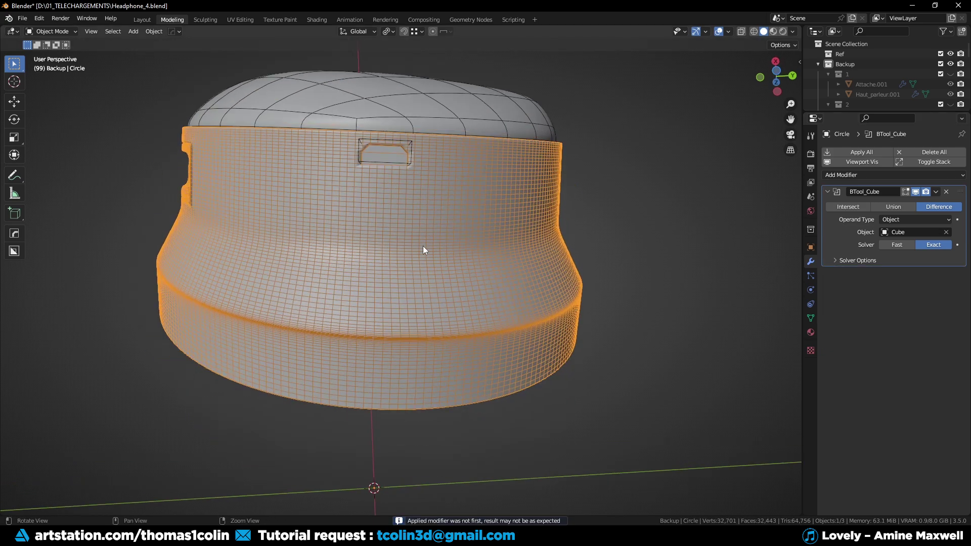
{"action": "scroll", "coordinate": [402, 243], "scroll_direction": "up", "scroll_amount": 2}
{"action": "key", "text": "ctrl+a"}
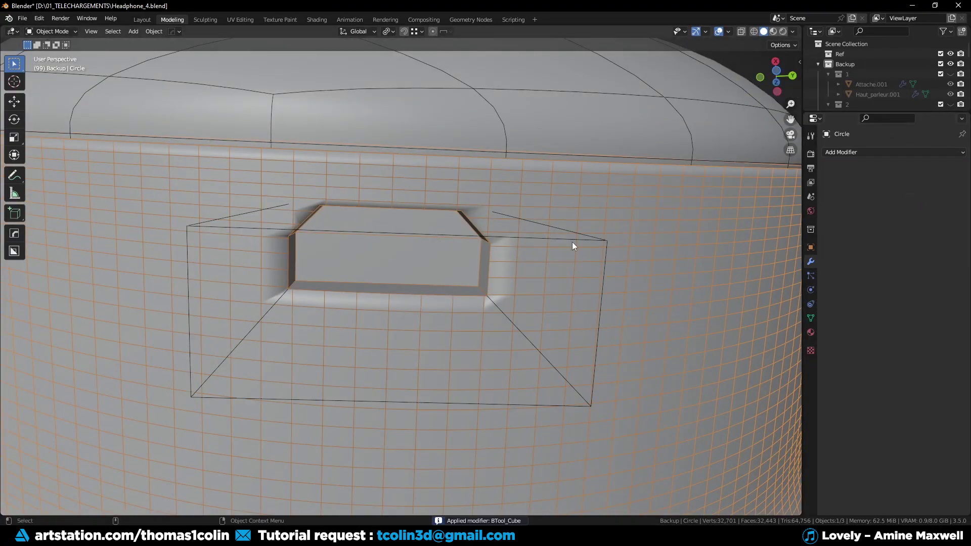
{"action": "left_click", "coordinate": [572, 241]}
{"action": "key", "text": "x"}
{"action": "left_click", "coordinate": [572, 241]}
{"action": "left_click", "coordinate": [556, 243]}
Enter Edit Mode on the cup mesh and select the two faces at the back of the recess
{"action": "key", "text": "Tab"}
{"action": "key", "text": "3"}
{"action": "left_click", "coordinate": [384, 223]}
{"action": "left_click", "coordinate": [392, 255], "text": "shift"}
{"action": "scroll", "coordinate": [403, 256], "scroll_direction": "up", "scroll_amount": 4}
{"action": "middle_click_drag", "start_coordinate": [403, 256], "coordinate": [412, 231]}
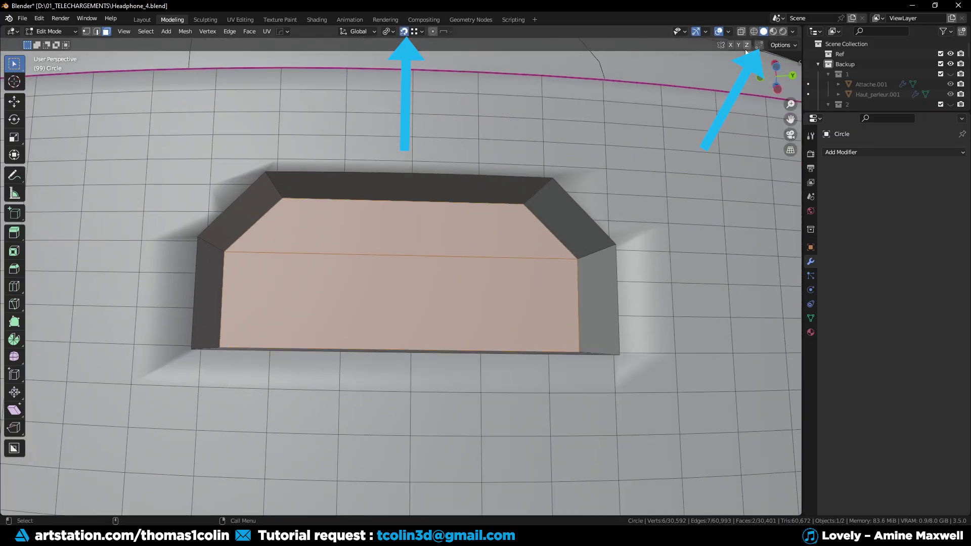
With snapping and auto merge enabled, move the neighbouring grid vertices onto the corners of the recess outline
{"action": "key", "text": "1"}
{"action": "middle_click_drag", "start_coordinate": [276, 172], "coordinate": [353, 187], "text": "shift"}
{"action": "left_click", "coordinate": [353, 188]}
{"action": "key", "text": "g"}
{"action": "left_click", "coordinate": [344, 187]}
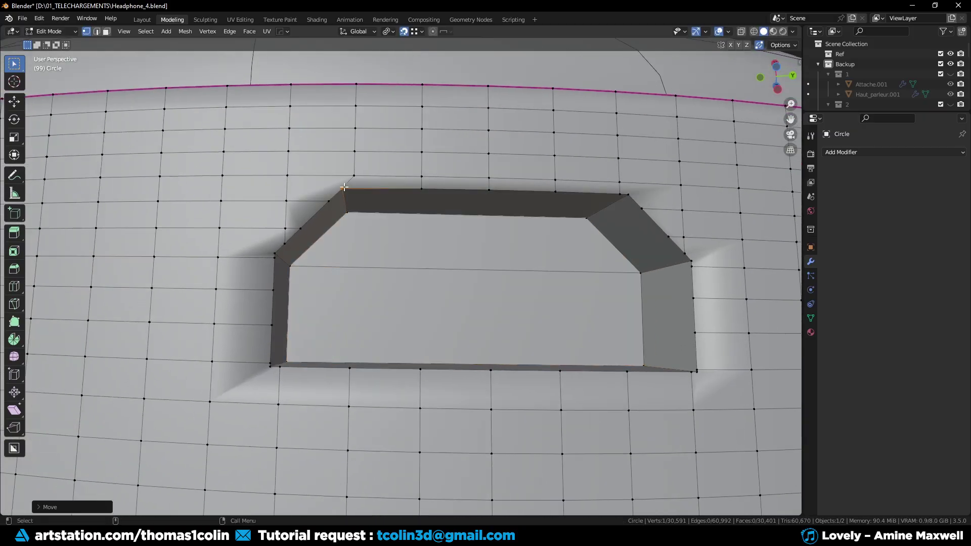
{"action": "left_click_drag", "start_coordinate": [619, 195], "coordinate": [627, 195]}
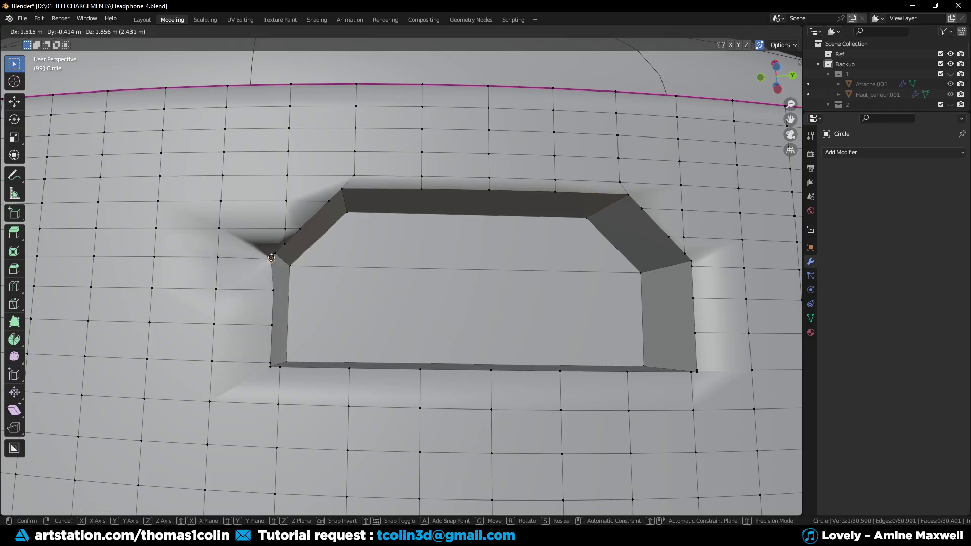
{"action": "left_click_drag", "start_coordinate": [264, 259], "coordinate": [275, 253]}
{"action": "left_click_drag", "start_coordinate": [268, 363], "coordinate": [271, 364]}
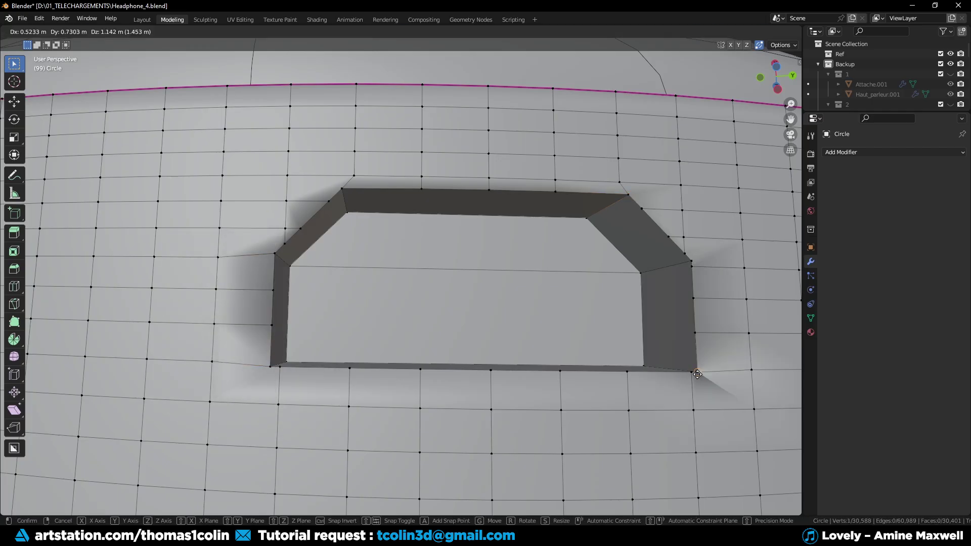
{"action": "left_click_drag", "start_coordinate": [696, 370], "coordinate": [400, 297]}
{"action": "scroll", "coordinate": [286, 330], "scroll_direction": "down", "scroll_amount": 4}
{"action": "middle_click_drag", "start_coordinate": [286, 330], "coordinate": [274, 347], "text": "alt"}
{"action": "right_click_drag", "start_coordinate": [274, 346], "coordinate": [397, 331], "text": "alt"}
{"action": "left_click_drag", "start_coordinate": [488, 260], "coordinate": [488, 248]}
Dissolve the short leftover geometry beside the two slanted sides of the recess
{"action": "right_click_drag", "start_coordinate": [486, 250], "coordinate": [294, 256], "text": "alt"}
{"action": "middle_click_drag", "start_coordinate": [295, 256], "coordinate": [357, 273], "text": "alt"}
{"action": "scroll", "coordinate": [265, 247], "scroll_direction": "up", "scroll_amount": 1}
{"action": "key", "text": "2"}
{"action": "left_click", "coordinate": [270, 239]}
{"action": "key", "text": "ctrl+Delete"}
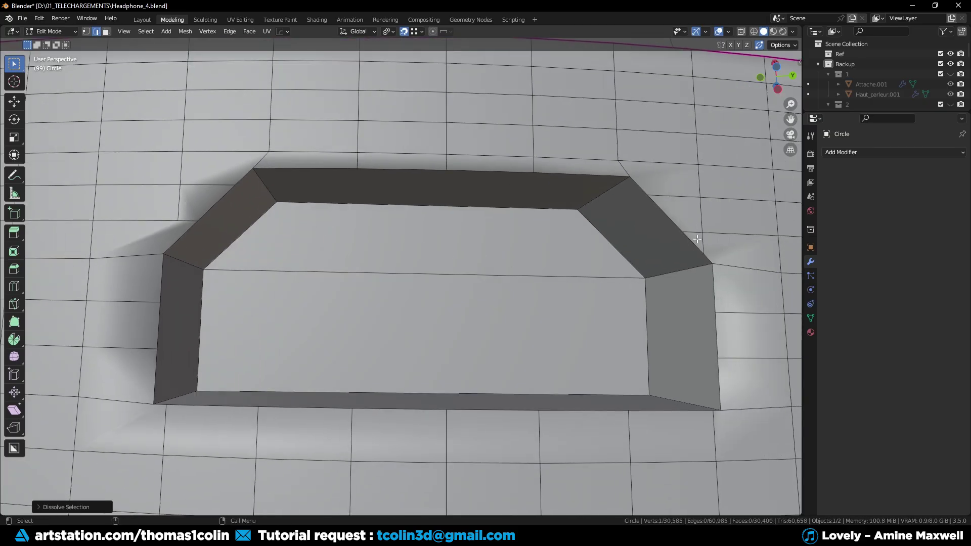
{"action": "left_click", "coordinate": [702, 243]}
{"action": "key", "text": "ctrl+Delete"}
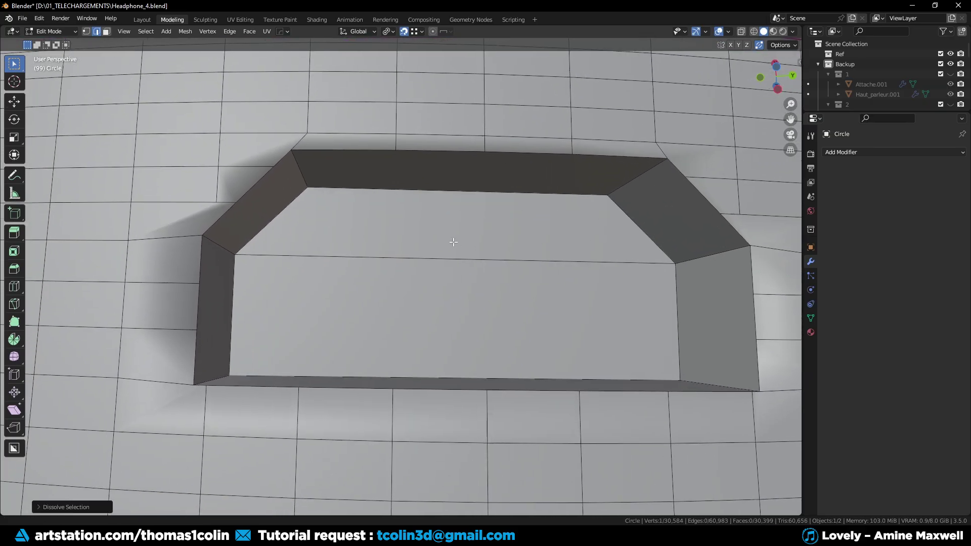
Knife-cut two horizontal and three vertical lines across the recess, aligned with the surrounding grid edges
{"action": "left_click_drag", "start_coordinate": [357, 273], "coordinate": [354, 277], "text": "alt"}
{"action": "key", "text": "k"}
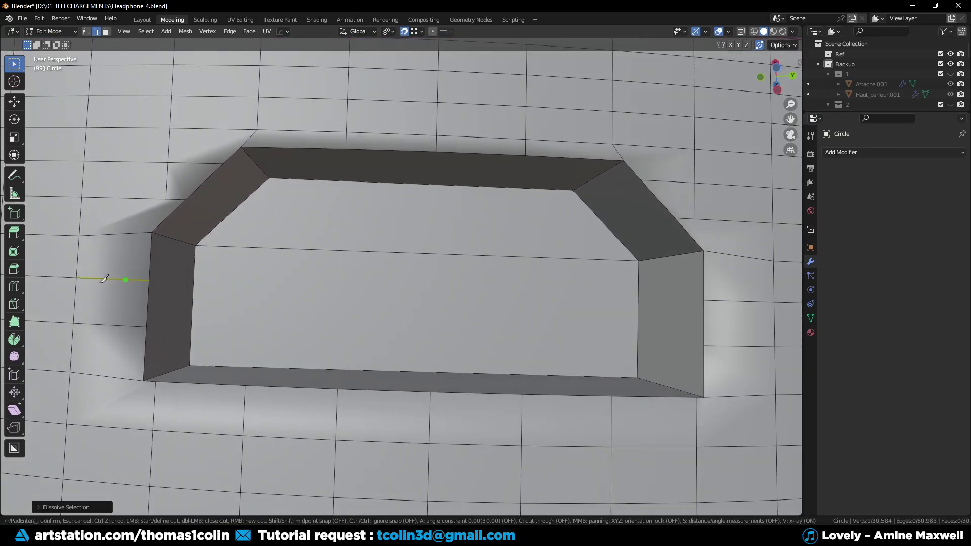
{"action": "left_click", "coordinate": [150, 280]}
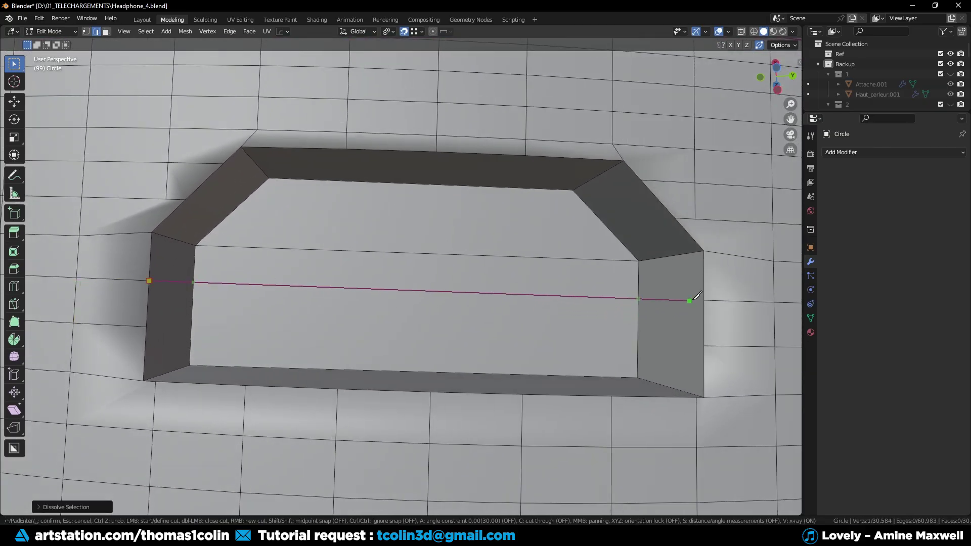
{"action": "left_click", "coordinate": [704, 345]}
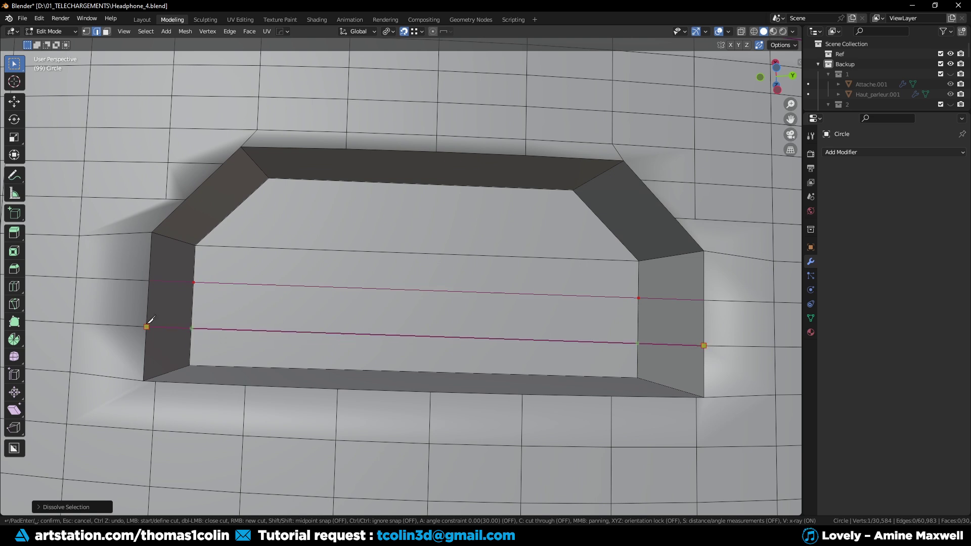
{"action": "left_click", "coordinate": [347, 161]}
{"action": "left_click", "coordinate": [436, 152]}
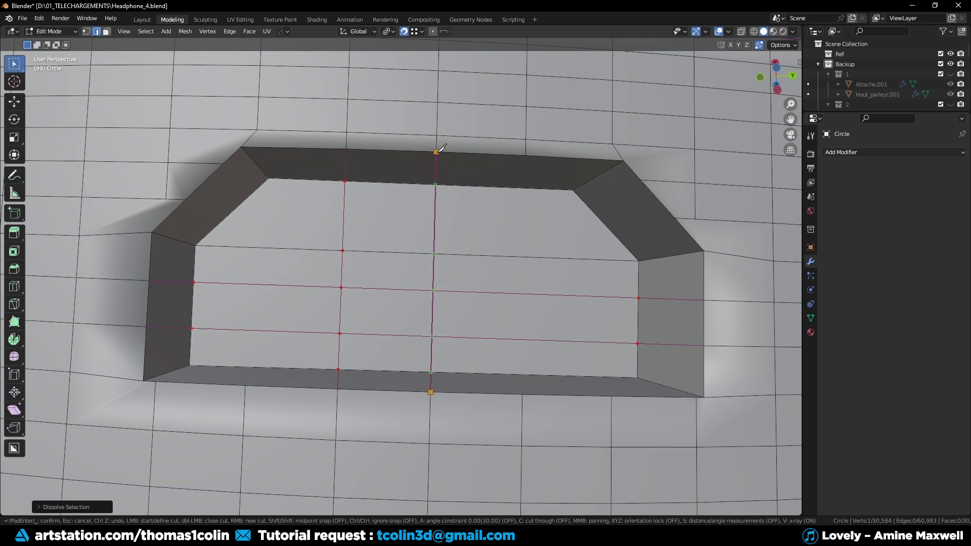
{"action": "left_click", "coordinate": [526, 153]}
{"action": "left_click", "coordinate": [522, 393]}
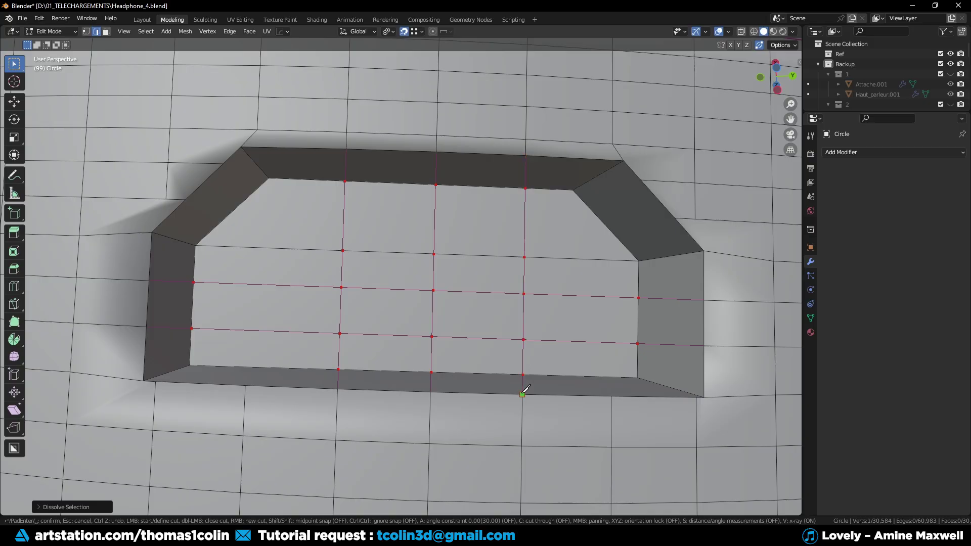
{"action": "key", "text": "Return"}
Bevel the recess's outer outline, corner edges and inner outline by 0.00197 m with 2 segments and a profile of 1.0
{"action": "left_click", "coordinate": [299, 249]}
{"action": "middle_click_drag", "start_coordinate": [274, 253], "coordinate": [285, 276], "text": "shift"}
{"action": "key", "text": "alt+a"}
{"action": "left_click", "coordinate": [303, 173], "text": "alt+shift"}
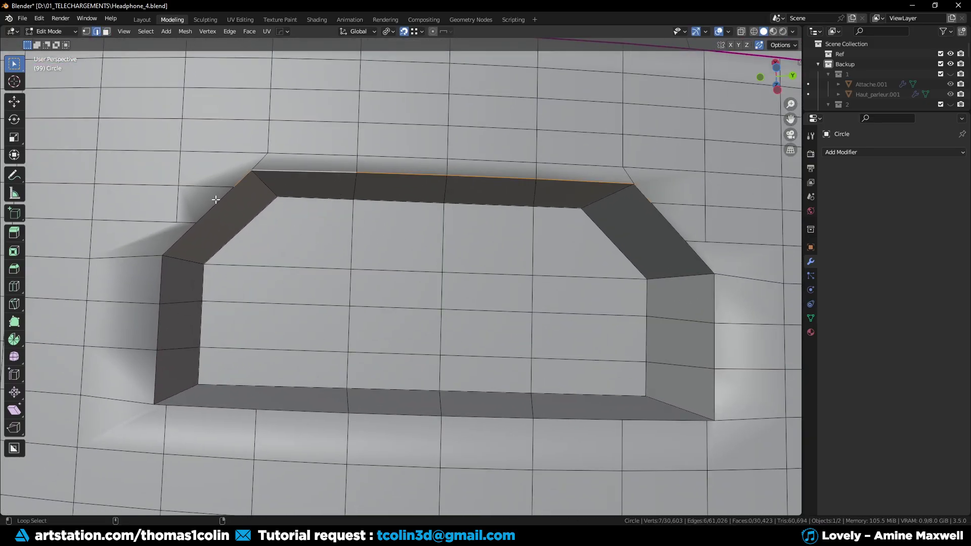
{"action": "left_click", "coordinate": [214, 202], "text": "alt+shift"}
{"action": "left_click", "coordinate": [161, 283], "text": "alt+shift"}
{"action": "left_click", "coordinate": [213, 406], "text": "alt+shift"}
{"action": "left_click", "coordinate": [394, 414], "text": "alt+shift"}
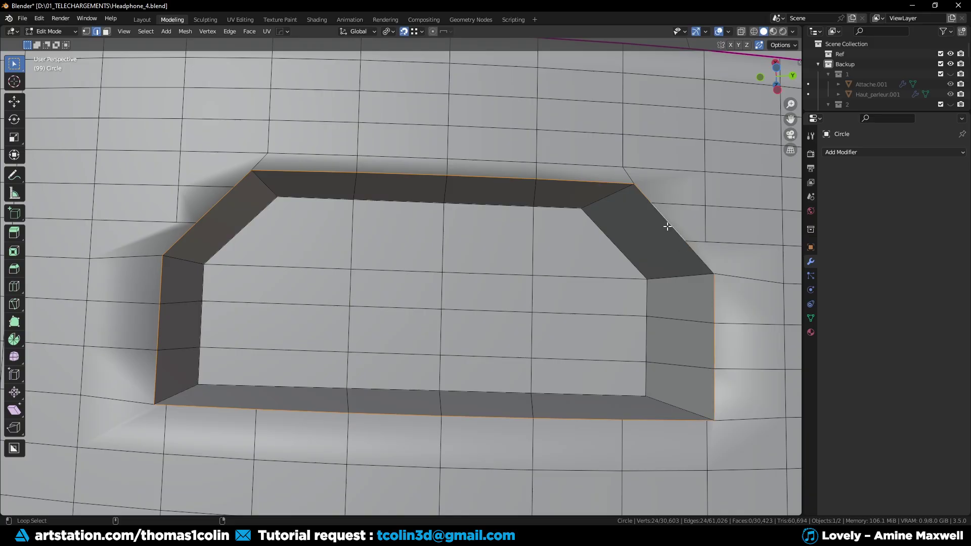
{"action": "left_click", "coordinate": [660, 280], "text": "shift"}
{"action": "left_click", "coordinate": [658, 399], "text": "shift"}
{"action": "left_click", "coordinate": [550, 388], "text": "shift"}
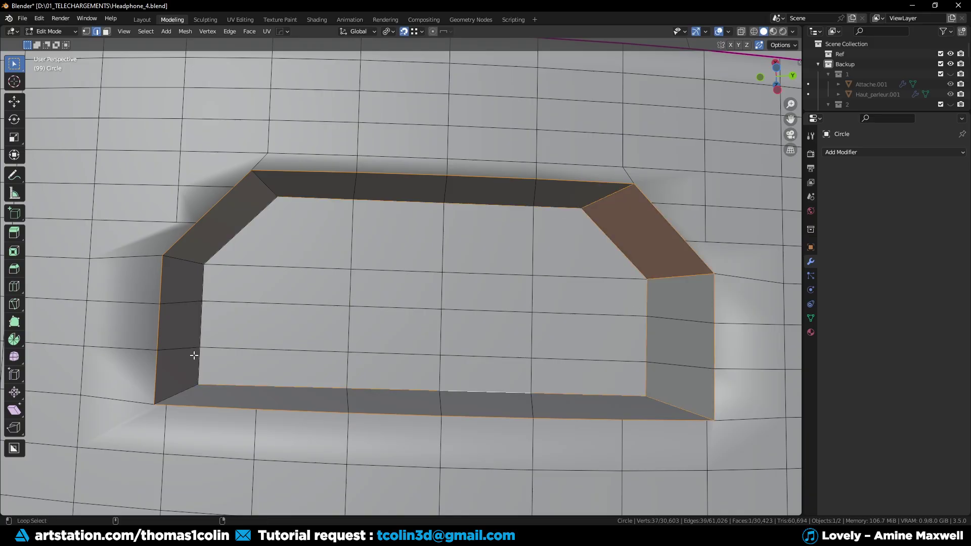
{"action": "left_click", "coordinate": [185, 260], "text": "shift"}
{"action": "middle_click_drag", "start_coordinate": [522, 301], "coordinate": [475, 265]}
{"action": "key", "text": "ctrl+b"}
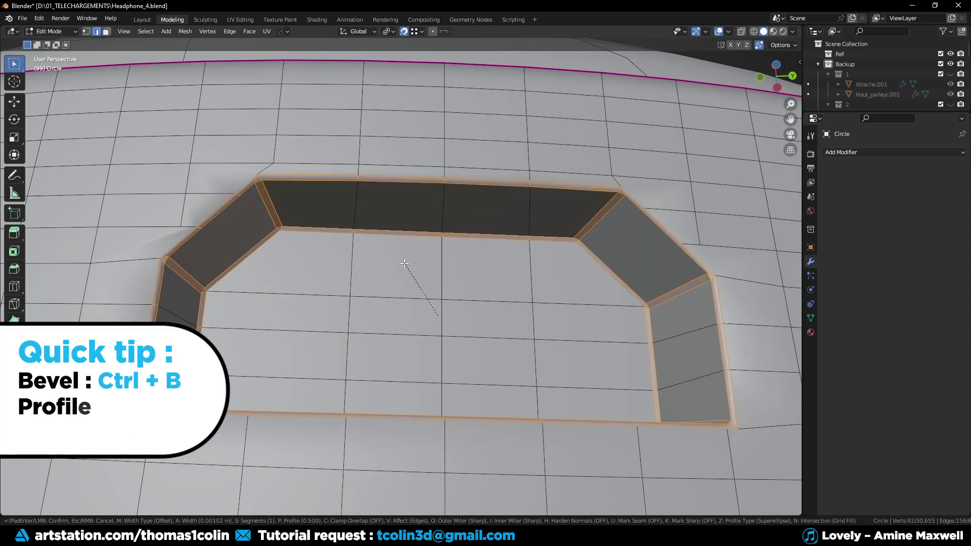
{"action": "scroll", "coordinate": [401, 261], "scroll_direction": "up", "scroll_amount": 1}
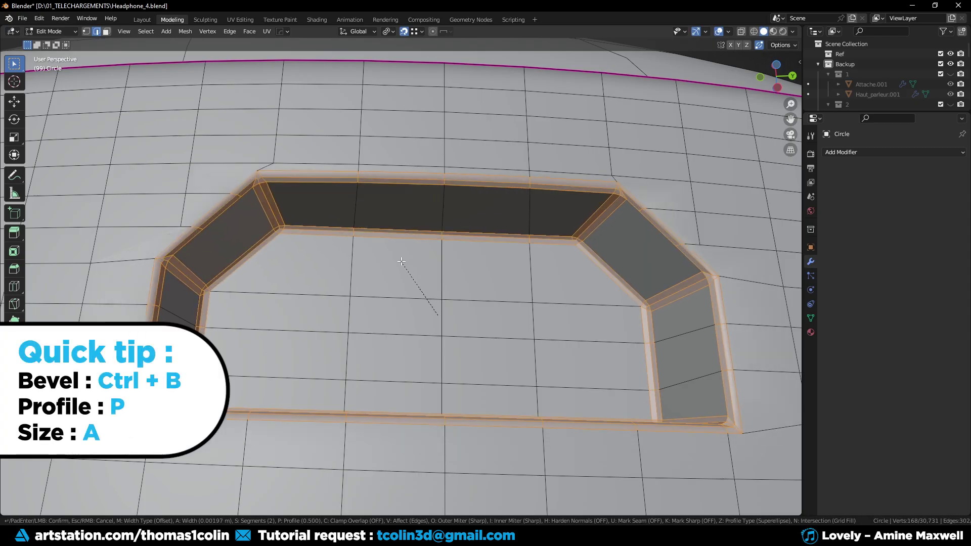
{"action": "key", "text": "p"}
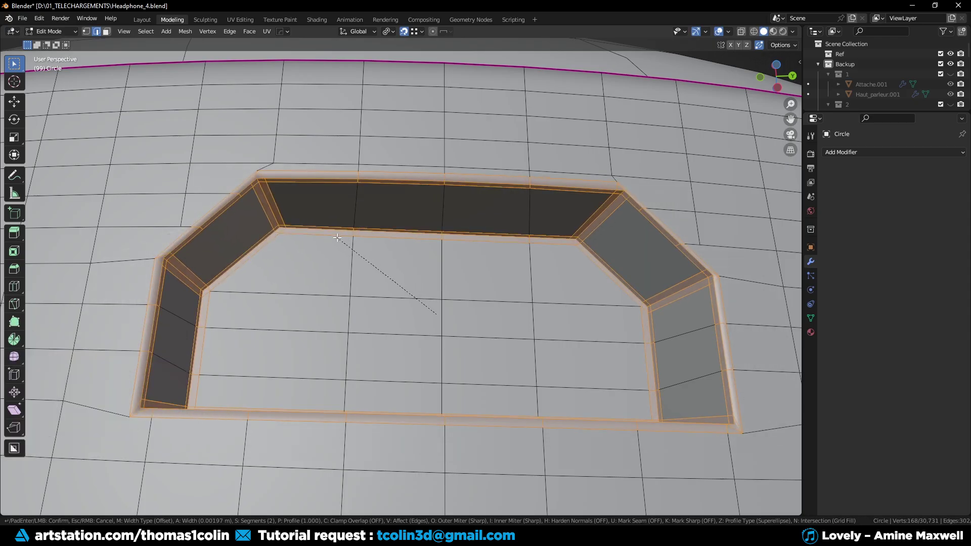
{"action": "left_click", "coordinate": [337, 237]}
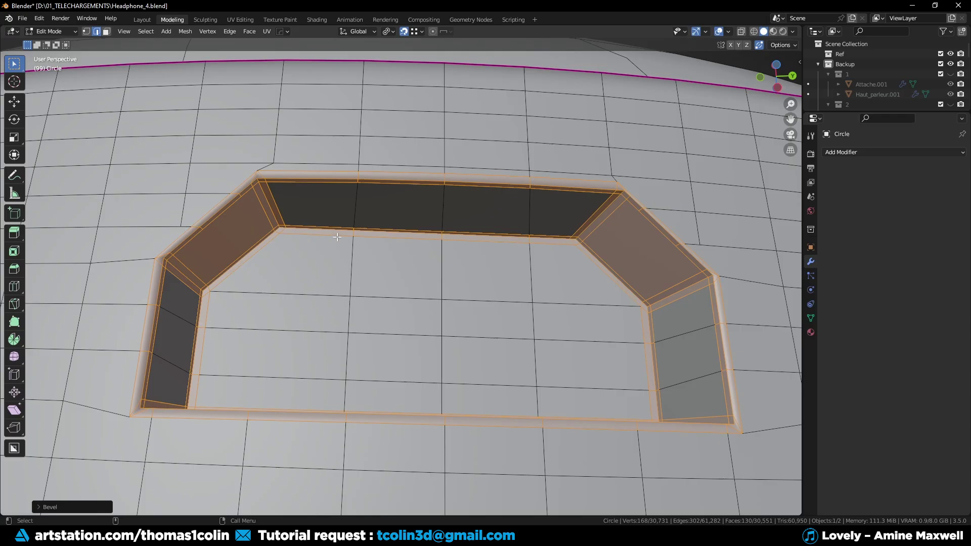
Dissolve the surplus edges around the recess's upper-left slanted side
{"action": "left_click", "coordinate": [204, 247]}
{"action": "left_click_drag", "start_coordinate": [204, 247], "coordinate": [283, 243], "text": "alt"}
{"action": "left_click", "coordinate": [280, 207]}
{"action": "left_click_drag", "start_coordinate": [465, 255], "coordinate": [444, 251], "text": "alt"}
{"action": "key", "text": "ctrl+x"}
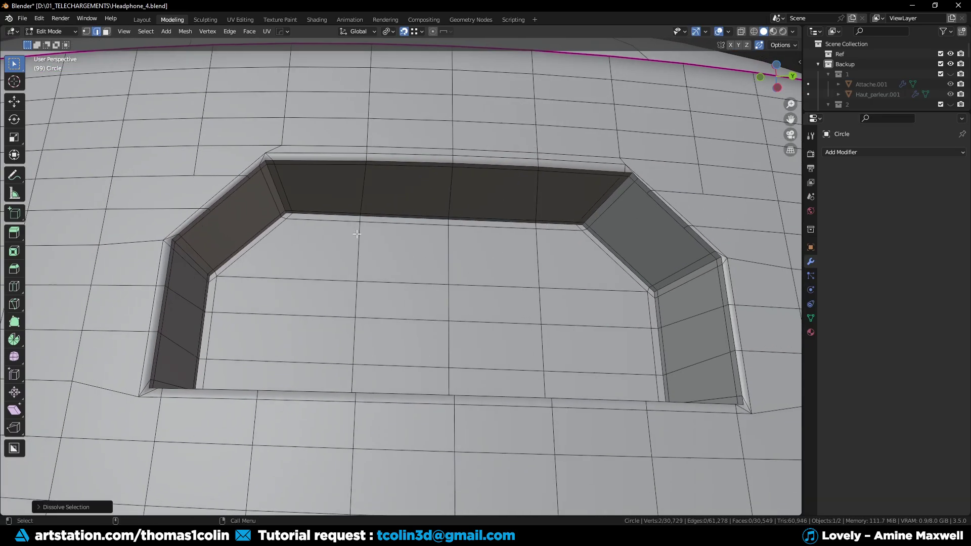
Snap the grid vertices near the recess's two upper corners onto the outer bevel corner vertices
{"action": "middle_click_drag", "start_coordinate": [353, 234], "coordinate": [459, 332], "text": "alt"}
{"action": "right_click_drag", "start_coordinate": [458, 331], "coordinate": [380, 234], "text": "alt"}
{"action": "key", "text": "1"}
{"action": "left_click", "coordinate": [364, 185]}
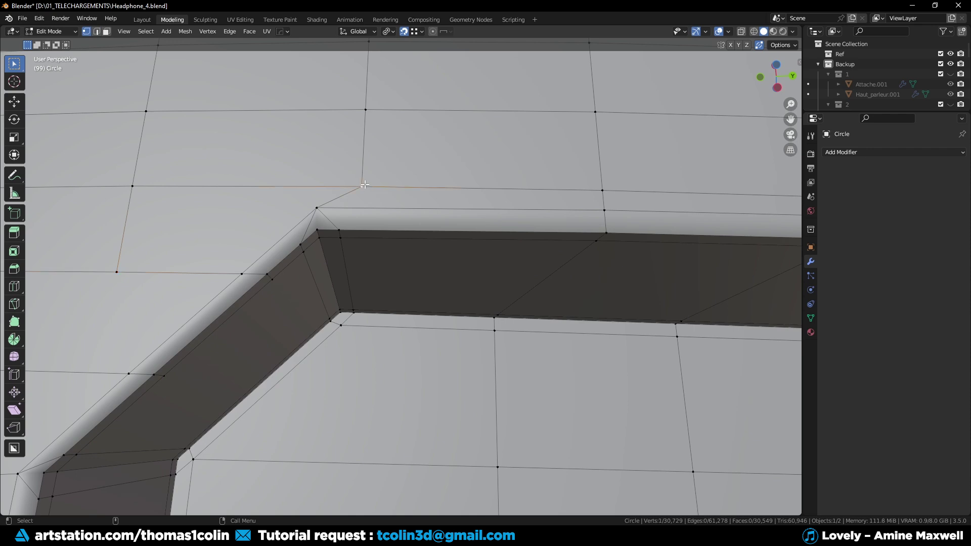
{"action": "key", "text": "g"}
{"action": "left_click", "coordinate": [329, 201]}
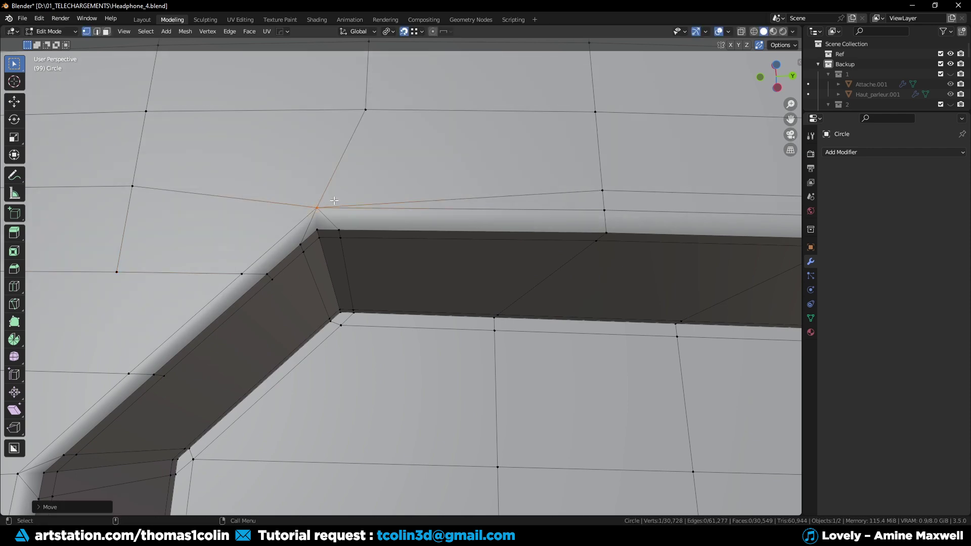
{"action": "right_click_drag", "start_coordinate": [332, 202], "coordinate": [385, 283], "text": "alt"}
{"action": "middle_click_drag", "start_coordinate": [774, 311], "coordinate": [544, 301], "text": "alt"}
{"action": "right_click_drag", "start_coordinate": [544, 302], "coordinate": [569, 237], "text": "alt"}
{"action": "left_click", "coordinate": [574, 228]}
{"action": "key", "text": "g"}
{"action": "left_click", "coordinate": [582, 239]}
Dissolve the redundant edge loop running just above the recess and hide the tool shelf
{"action": "key", "text": "2"}
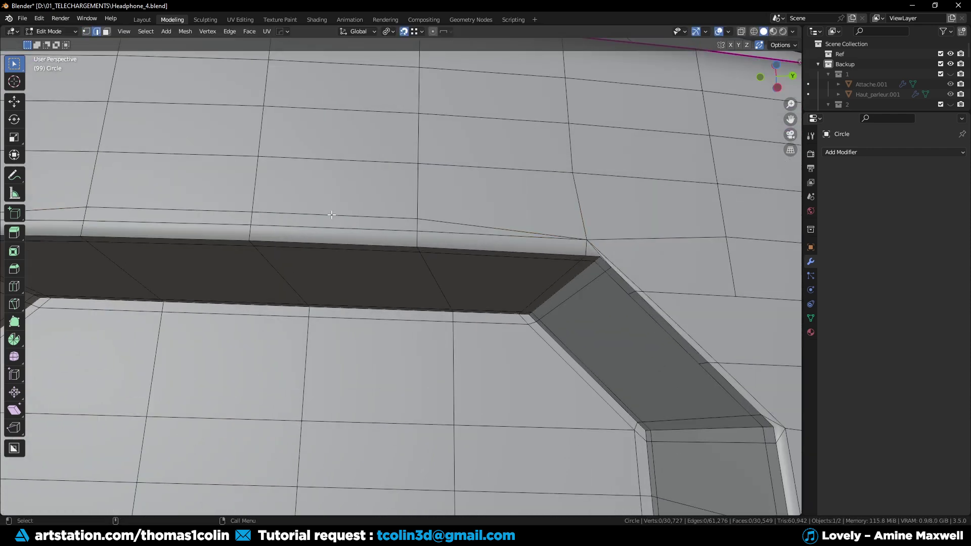
{"action": "left_click", "coordinate": [334, 218], "text": "alt"}
{"action": "right_click_drag", "start_coordinate": [335, 218], "coordinate": [335, 252], "text": "alt"}
{"action": "middle_click_drag", "start_coordinate": [334, 252], "coordinate": [412, 264], "text": "alt"}
{"action": "key", "text": "ctrl+x"}
{"action": "key", "text": "t"}
Connect the grid vertex to the bevelled edge beside the recess's upper-left corner and dissolve the two redundant edges meeting that corner
{"action": "middle_click_drag", "start_coordinate": [274, 319], "coordinate": [431, 290], "text": "alt"}
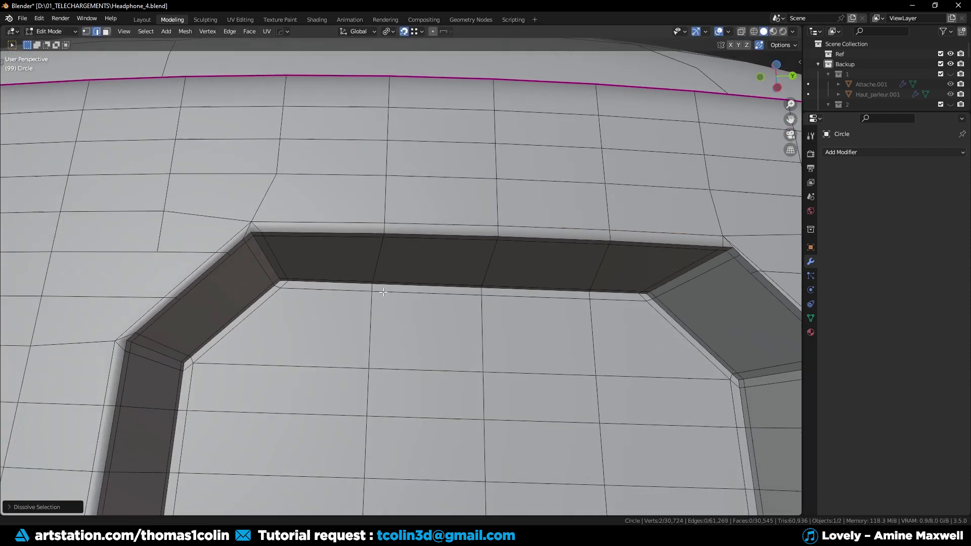
{"action": "right_click_drag", "start_coordinate": [431, 291], "coordinate": [366, 219], "text": "alt"}
{"action": "key", "text": "1"}
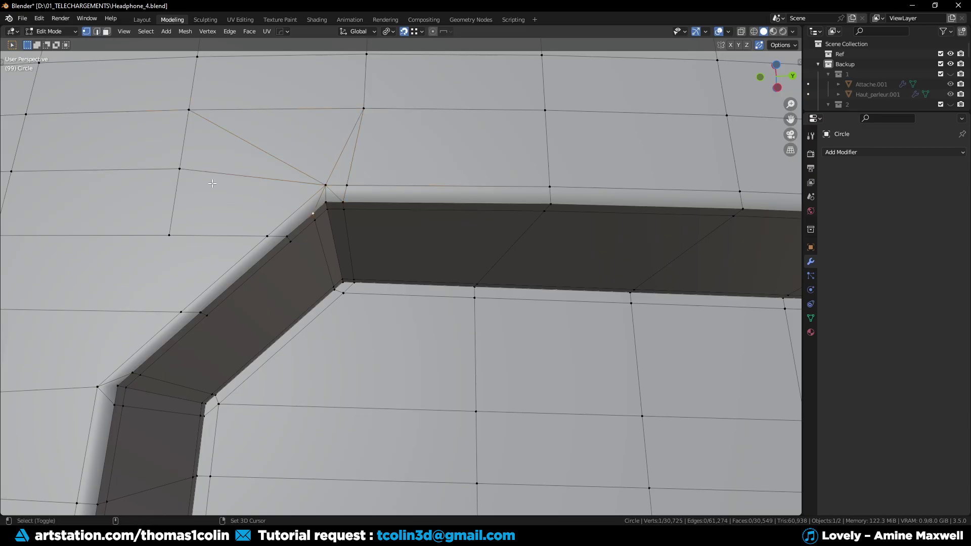
{"action": "key", "text": "j"}
{"action": "key", "text": "2"}
{"action": "left_click", "coordinate": [278, 182]}
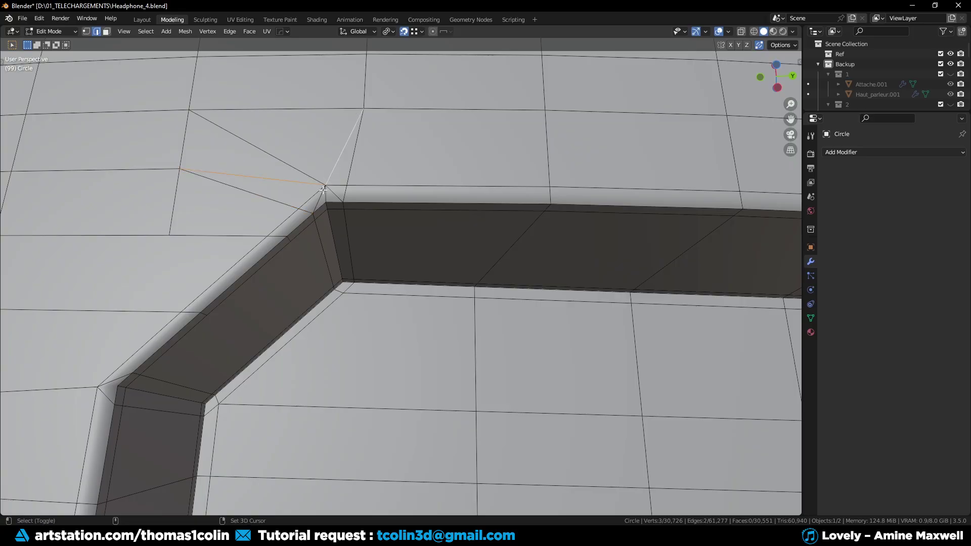
{"action": "key", "text": "ctrl+x"}
{"action": "scroll", "coordinate": [354, 198], "scroll_direction": "down", "scroll_amount": 5}
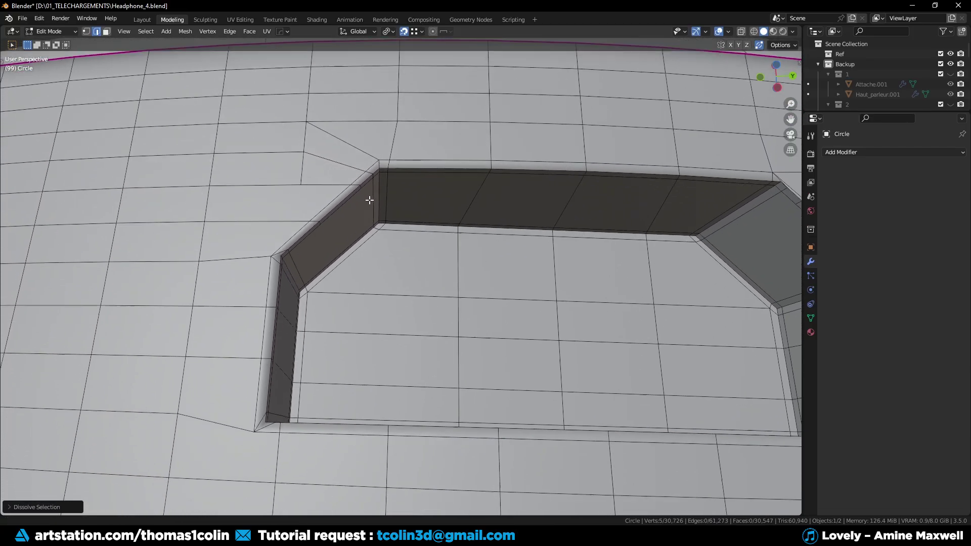
{"action": "scroll", "coordinate": [369, 200], "scroll_direction": "up", "scroll_amount": 5}
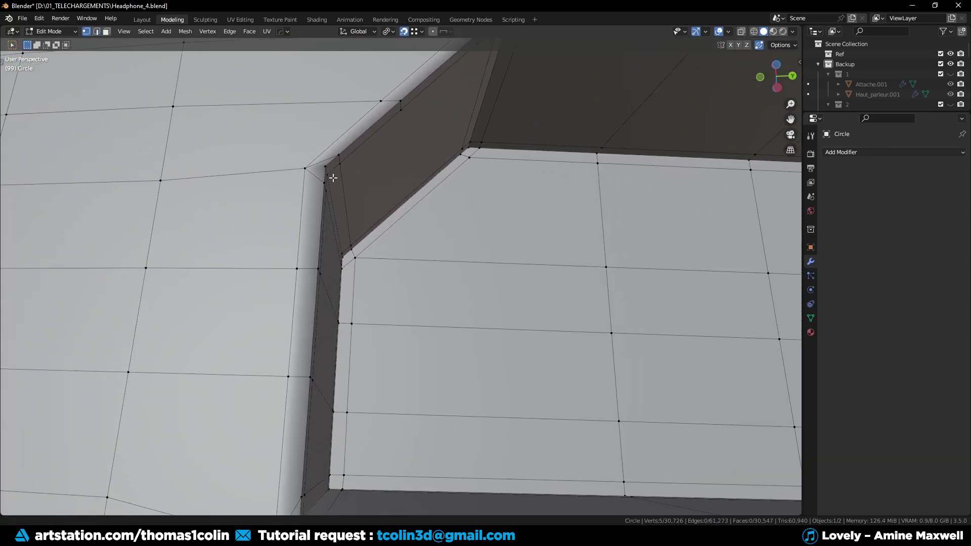
Dissolve the surplus short edges around the corner at the lower end of the recess's upper-left slanted side
{"action": "left_click", "coordinate": [346, 183]}
{"action": "key", "text": "ctrl+x"}
{"action": "key", "text": "1"}
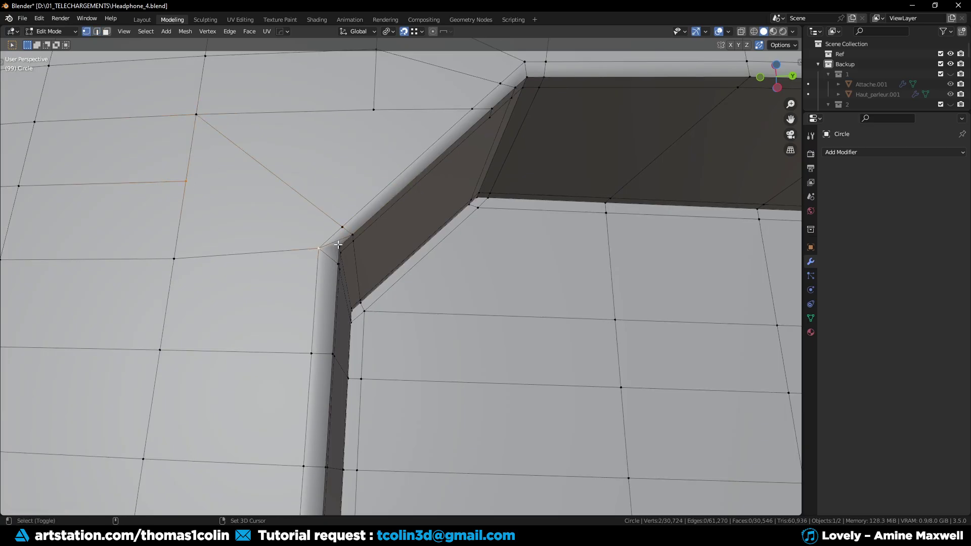
{"action": "key", "text": "2"}
{"action": "left_click", "coordinate": [334, 244]}
{"action": "left_click", "coordinate": [328, 260], "text": "shift"}
{"action": "key", "text": "ctrl+x"}
{"action": "key", "text": "1"}
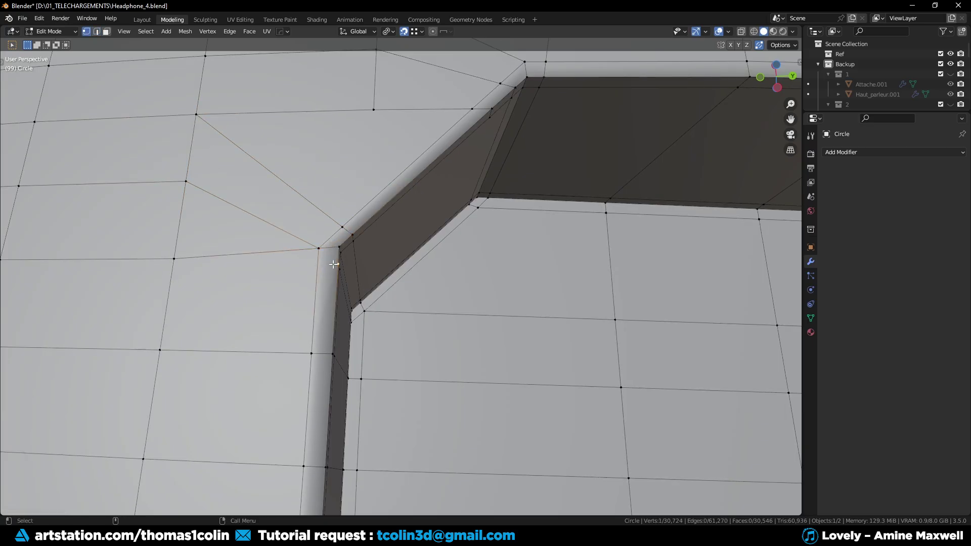
Connect the adjacent grid vertex to the bevel edge just below that corner and dissolve the redundant edge running into the corner
{"action": "key", "text": "j"}
{"action": "key", "text": "2"}
{"action": "left_click", "coordinate": [252, 254]}
{"action": "key", "text": "ctrl+x"}
{"action": "scroll", "coordinate": [324, 273], "scroll_direction": "down", "scroll_amount": 2}
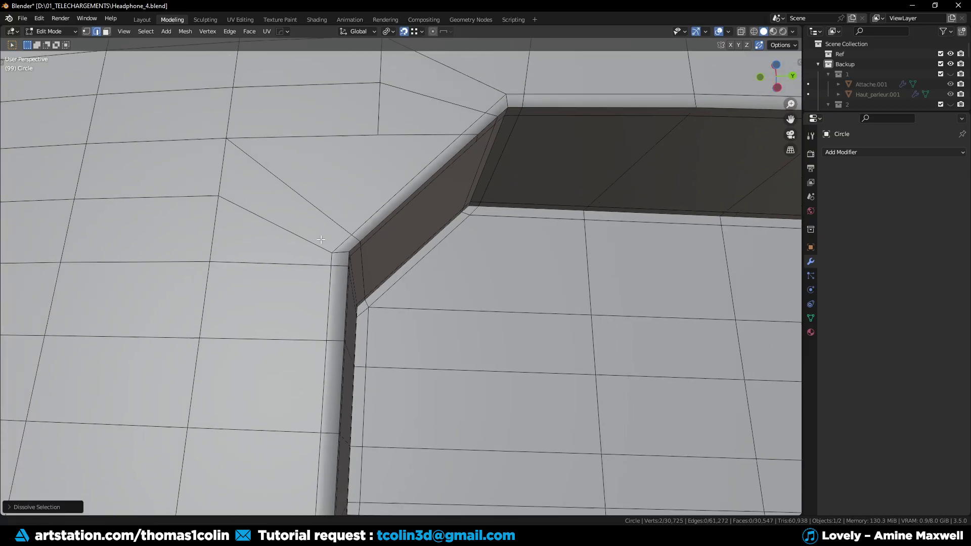
Connect the neighbouring grid vertices to the recess's lower-left corner and bevel edge, then dissolve the surplus edges meeting that corner
{"action": "middle_click_drag", "start_coordinate": [360, 283], "coordinate": [349, 137], "text": "shift"}
{"action": "key", "text": "1"}
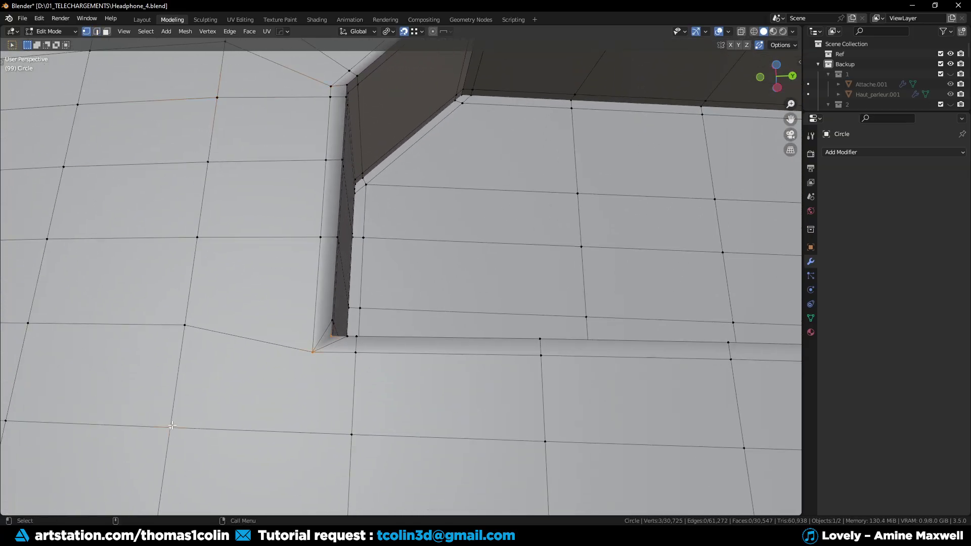
{"action": "key", "text": "2"}
{"action": "left_click", "coordinate": [327, 344]}
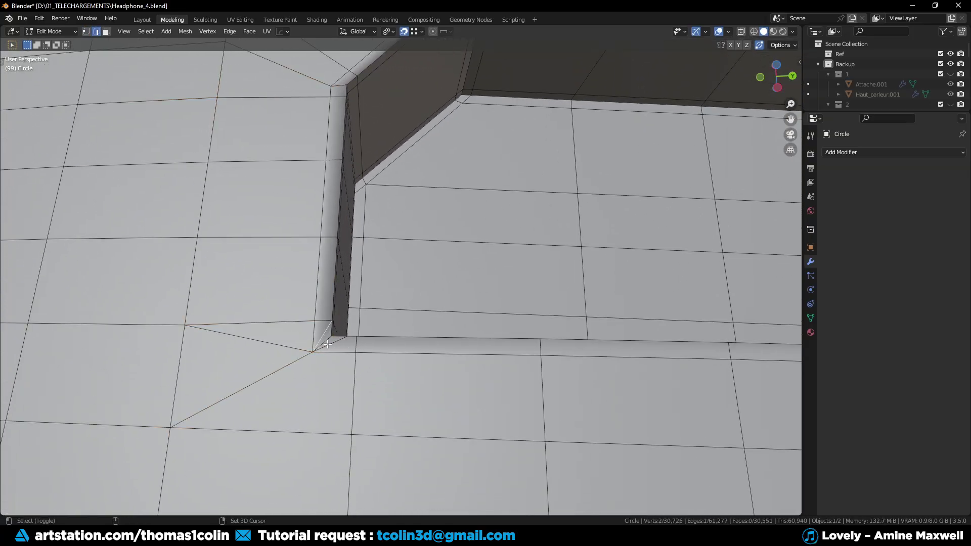
{"action": "left_click", "coordinate": [322, 336], "text": "shift"}
{"action": "left_click", "coordinate": [305, 350], "text": "shift"}
{"action": "key", "text": "ctrl+x"}
Snap the two stray vertices beside the recess's lower-left corner onto the neighbouring vertices along the lower wall's front edge
{"action": "middle_click_drag", "start_coordinate": [367, 357], "coordinate": [370, 390]}
{"action": "scroll", "coordinate": [364, 383], "scroll_direction": "up", "scroll_amount": 1}
{"action": "key", "text": "1"}
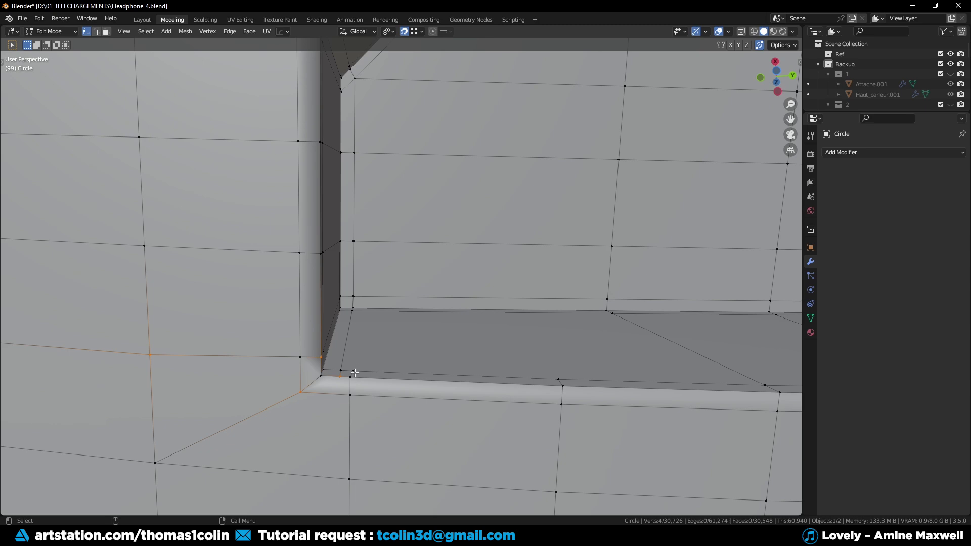
{"action": "left_click", "coordinate": [354, 372]}
{"action": "key", "text": "g"}
{"action": "left_click", "coordinate": [341, 371]}
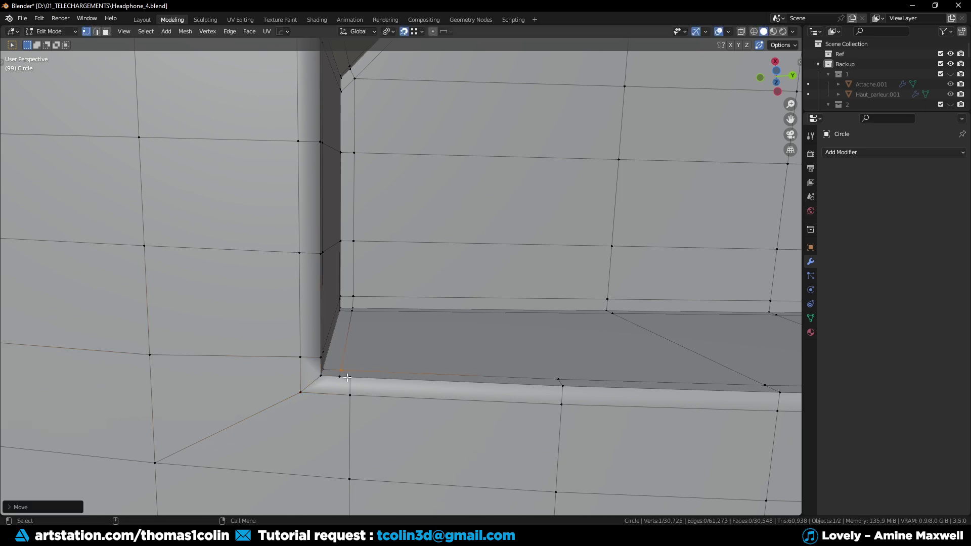
{"action": "left_click", "coordinate": [350, 377]}
{"action": "key", "text": "g"}
{"action": "left_click", "coordinate": [339, 377]}
Connect the neighbouring grid vertices to the recess's lower-right corner and bevel edge, and move the stray bevel vertex into line
{"action": "scroll", "coordinate": [384, 336], "scroll_direction": "down", "scroll_amount": 3}
{"action": "middle_click_drag", "start_coordinate": [617, 342], "coordinate": [446, 258], "text": "shift"}
{"action": "scroll", "coordinate": [413, 302], "scroll_direction": "up", "scroll_amount": 3}
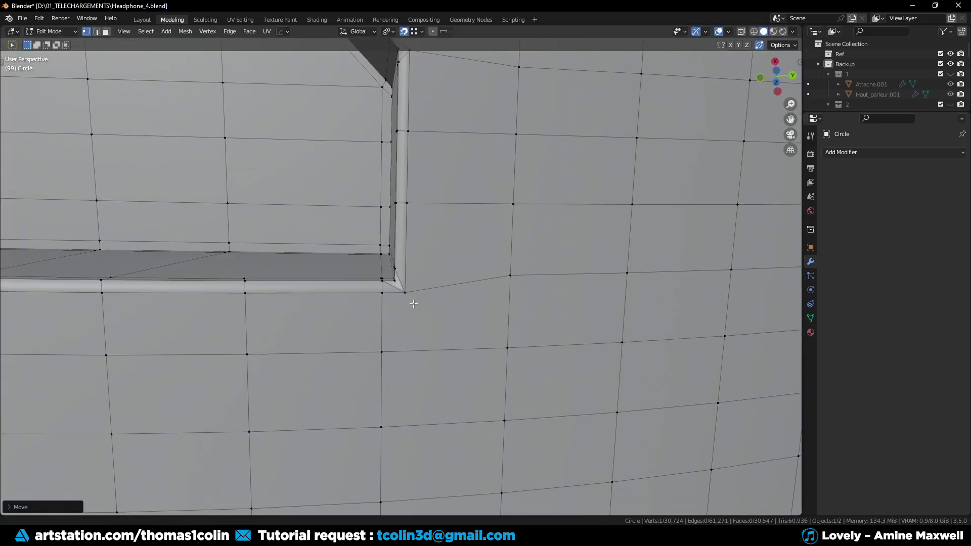
{"action": "left_click", "coordinate": [393, 282]}
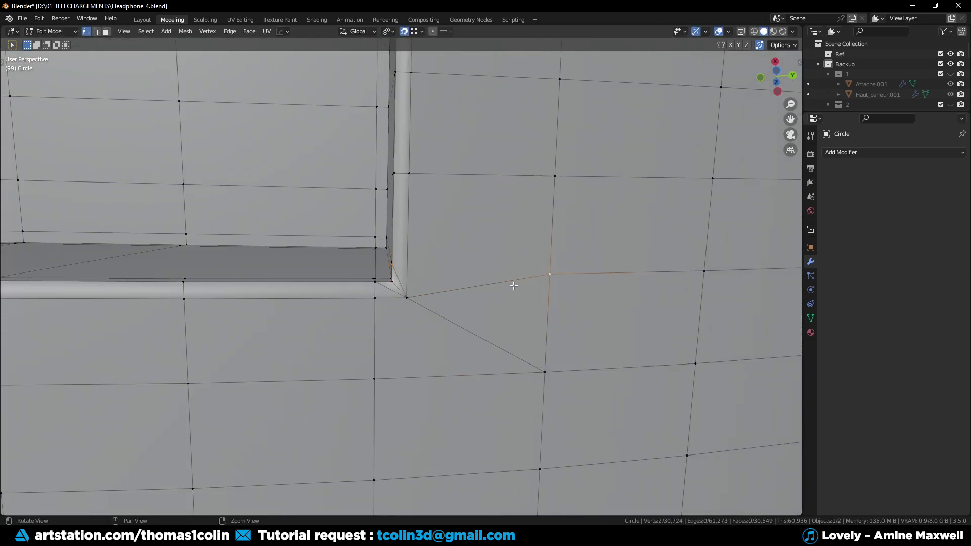
{"action": "middle_click_drag", "start_coordinate": [363, 343], "coordinate": [405, 349]}
{"action": "key", "text": "g"}
{"action": "left_click", "coordinate": [413, 349]}
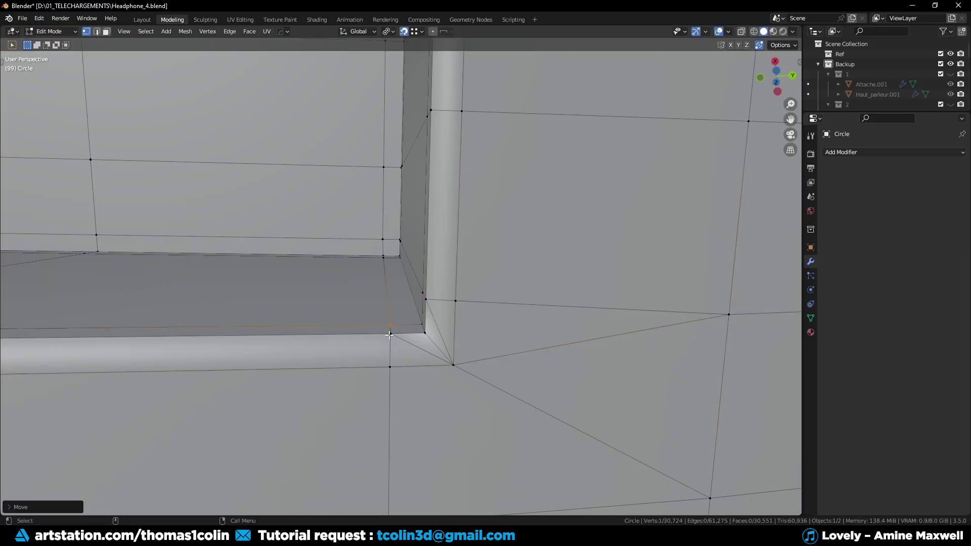
Dissolve the surplus diagonals in the lower-right bevel corner and the redundant edge running from it to the grid
{"action": "key", "text": "2"}
{"action": "left_click", "coordinate": [418, 349]}
{"action": "left_click", "coordinate": [438, 335], "text": "shift"}
{"action": "key", "text": "ctrl+x"}
{"action": "scroll", "coordinate": [465, 373], "scroll_direction": "down", "scroll_amount": 3}
{"action": "left_click", "coordinate": [479, 316]}
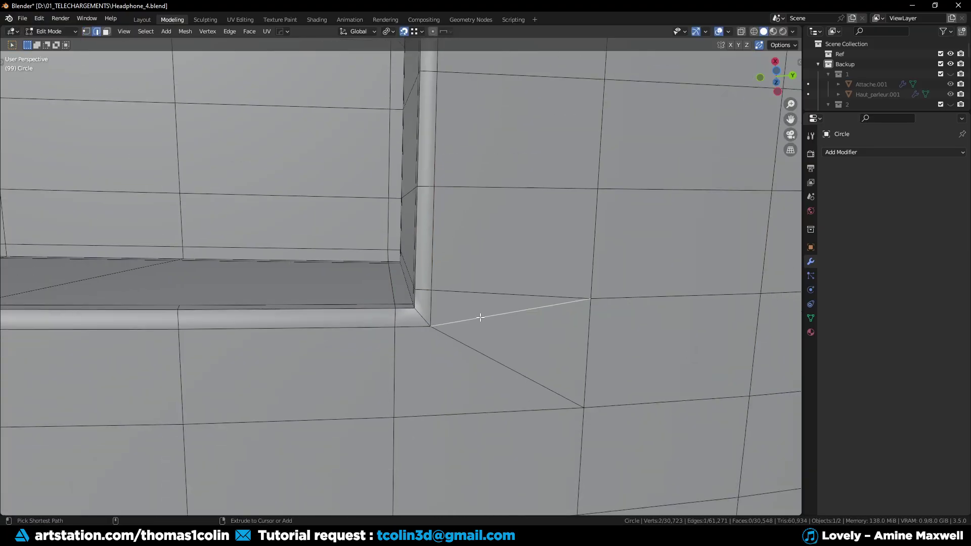
{"action": "middle_click_drag", "start_coordinate": [479, 316], "coordinate": [476, 343]}
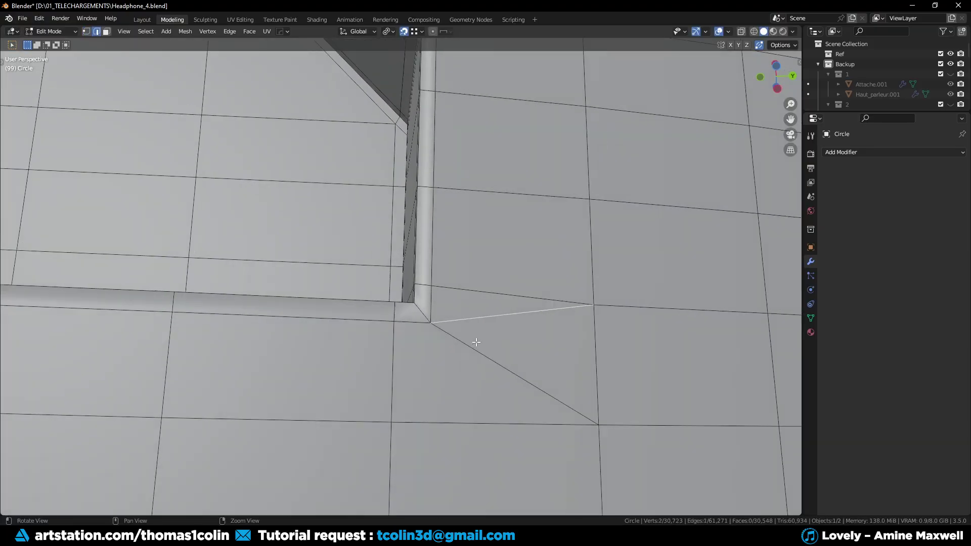
{"action": "key", "text": "ctrl+x"}
Connect the grid to the corner at the lower end of the upper-right slanted side and dissolve the redundant edges around it
{"action": "middle_click_drag", "start_coordinate": [460, 293], "coordinate": [431, 281]}
{"action": "key", "text": "1"}
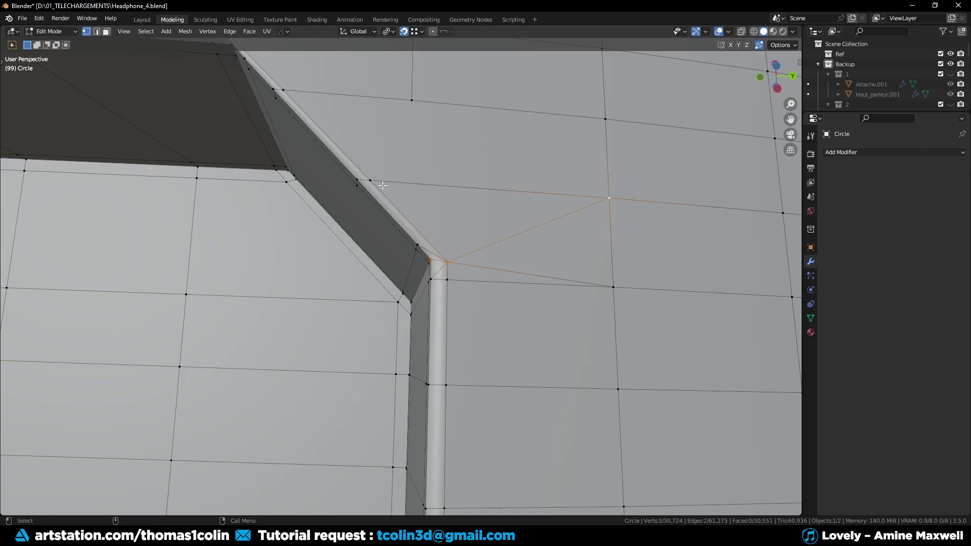
{"action": "key", "text": "2"}
{"action": "middle_click_drag", "start_coordinate": [551, 174], "coordinate": [524, 175]}
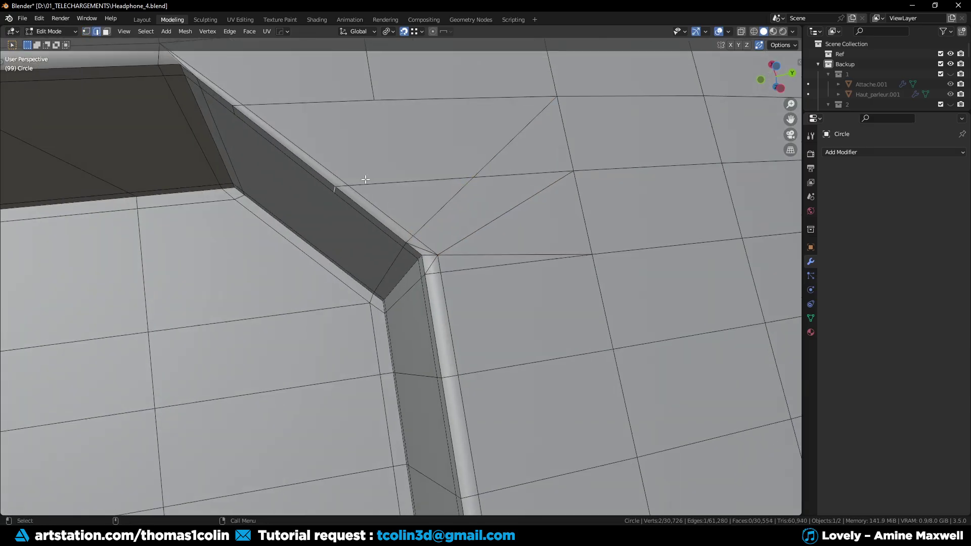
{"action": "key", "text": "ctrl+x"}
{"action": "left_click", "coordinate": [422, 248]}
{"action": "left_click", "coordinate": [431, 264], "text": "shift"}
{"action": "key", "text": "ctrl+x"}
{"action": "left_click", "coordinate": [494, 254]}
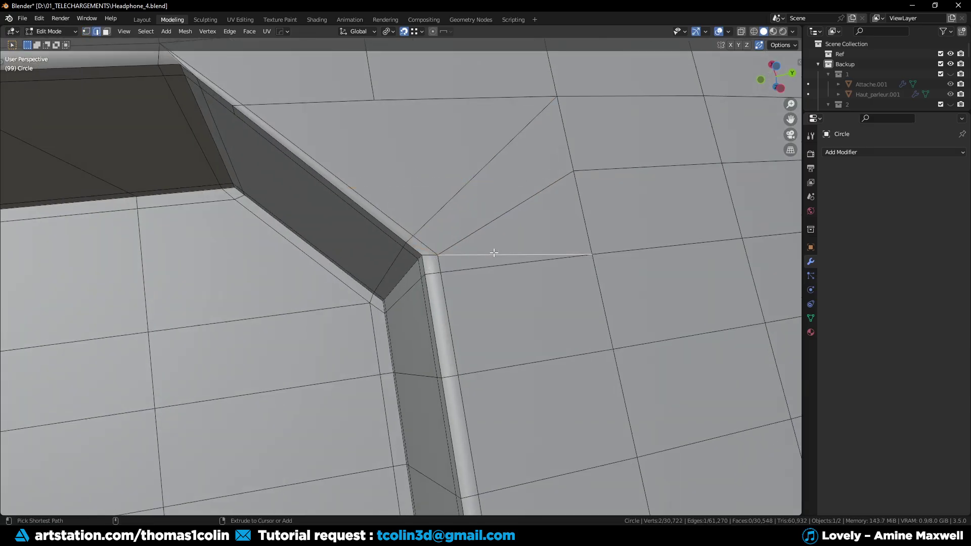
{"action": "key", "text": "ctrl+x"}
Slide the grid vertex above the recess's upper-right corner along its edge to line up with the bevel corner
{"action": "scroll", "coordinate": [478, 264], "scroll_direction": "down", "scroll_amount": 4}
{"action": "middle_click_drag", "start_coordinate": [472, 267], "coordinate": [404, 272]}
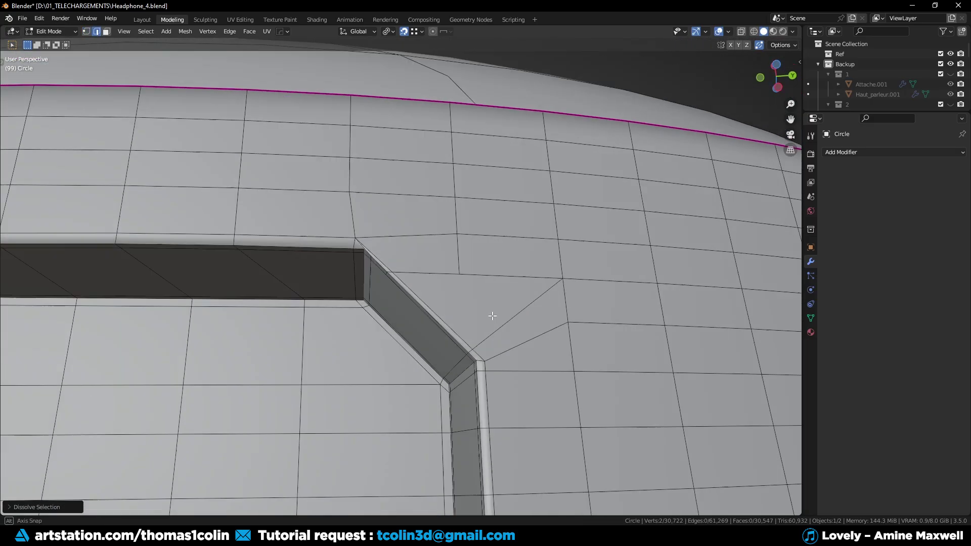
{"action": "key", "text": "1"}
{"action": "left_click", "coordinate": [404, 272]}
{"action": "key", "text": "g"}
{"action": "key", "text": "g"}
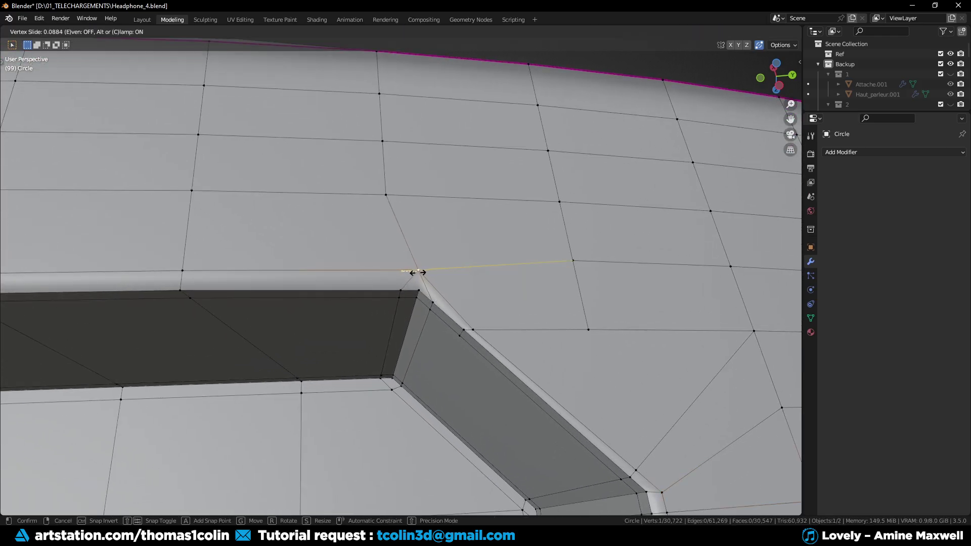
{"action": "left_click", "coordinate": [417, 273]}
Connect the nearby grid vertices to the upper-right bevel corner and dissolve the redundant edges meeting it
{"action": "left_click", "coordinate": [417, 290]}
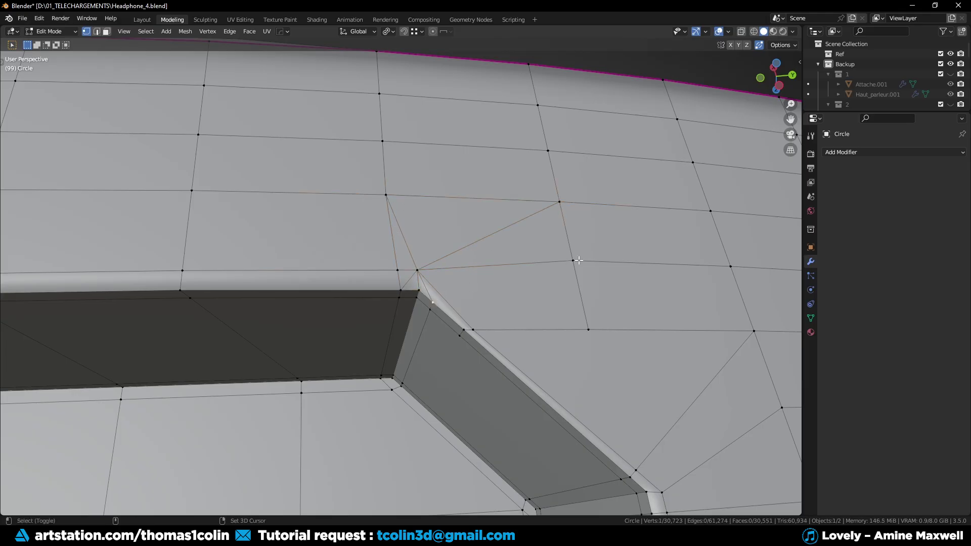
{"action": "key", "text": "2"}
{"action": "left_click", "coordinate": [414, 274], "text": "shift"}
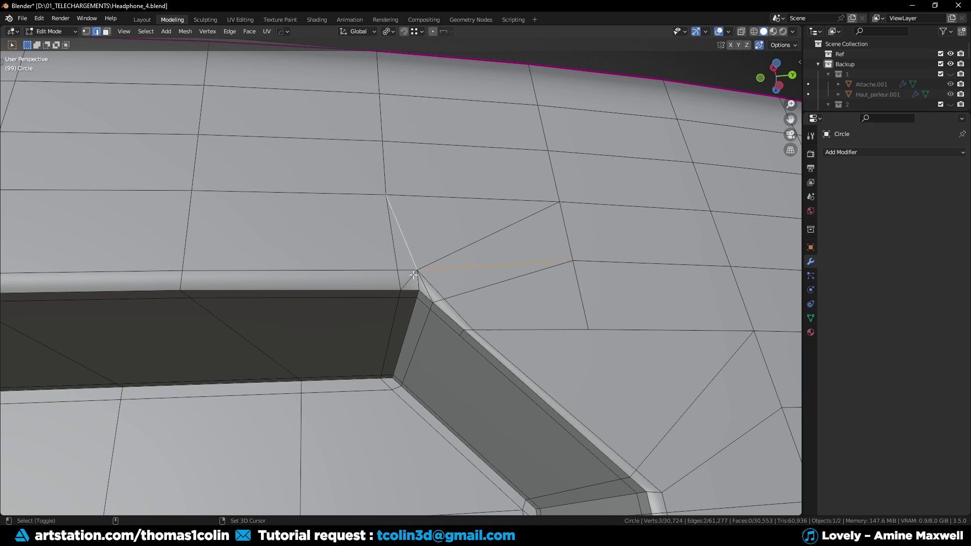
{"action": "key", "text": "ctrl+x"}
Try to slide the short bevel edges down the upper-right slanted side, then undo the slide
{"action": "middle_click_drag", "start_coordinate": [463, 335], "coordinate": [378, 270], "text": "shift"}
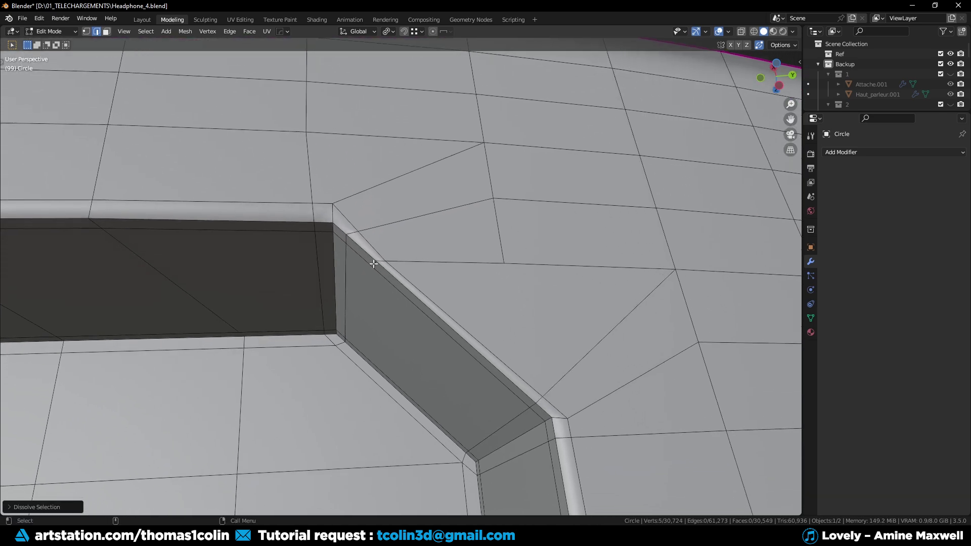
{"action": "left_click", "coordinate": [374, 264]}
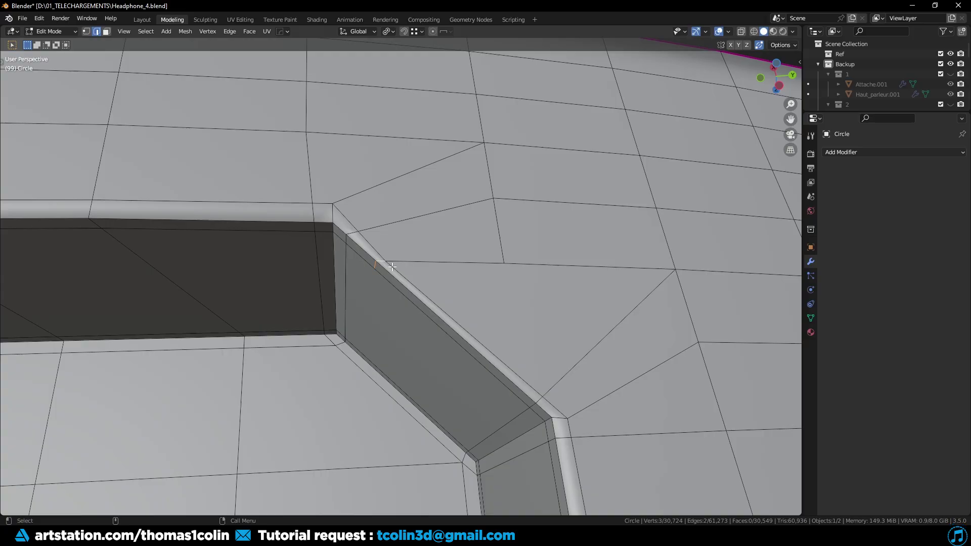
{"action": "key", "text": "g"}
{"action": "key", "text": "g"}
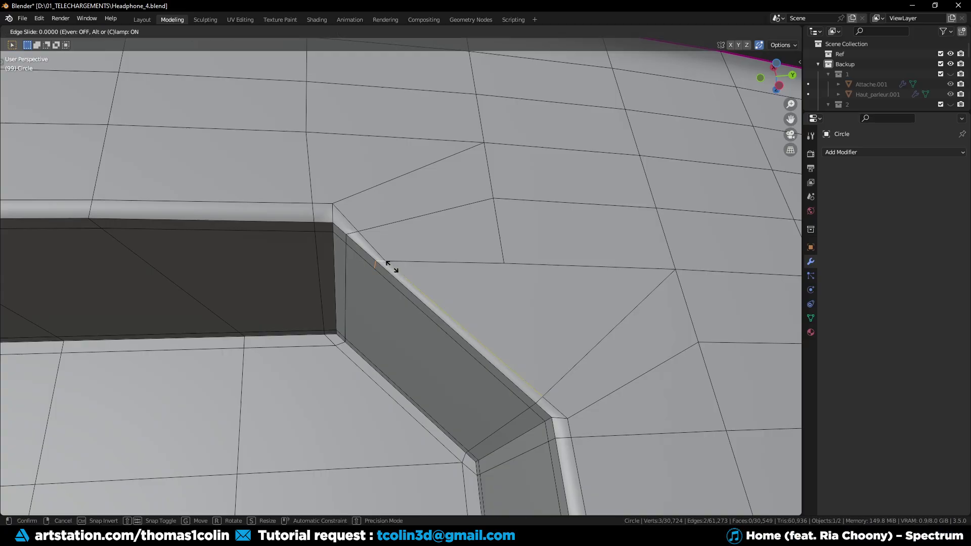
{"action": "left_click", "coordinate": [424, 302]}
{"action": "scroll", "coordinate": [401, 293], "scroll_direction": "down", "scroll_amount": 3}
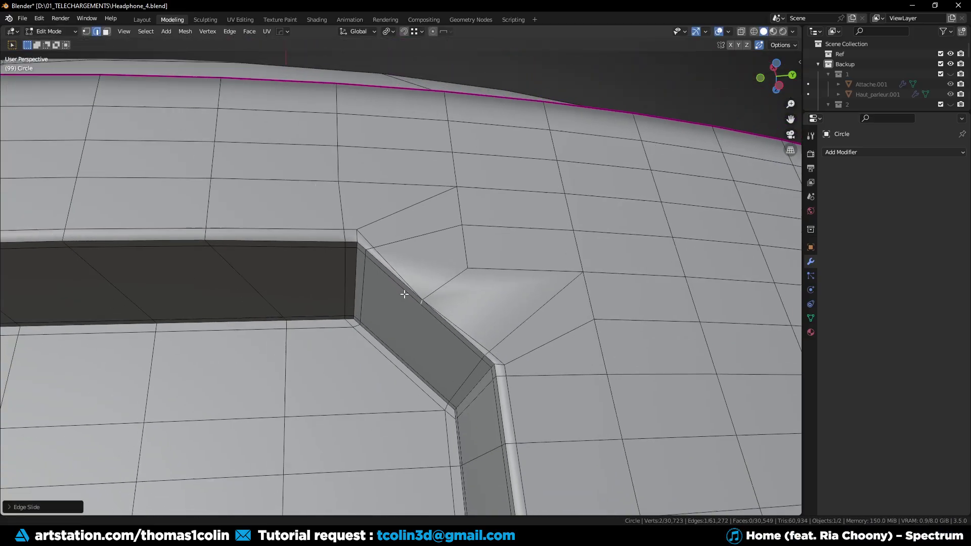
{"action": "scroll", "coordinate": [416, 262], "scroll_direction": "up", "scroll_amount": 3}
{"action": "key", "text": "ctrl+z"}
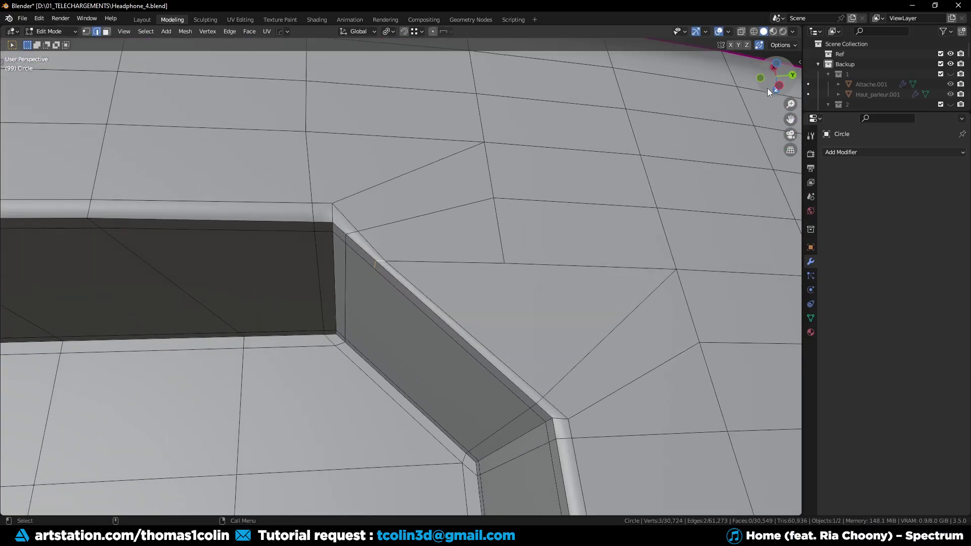
Slide the short bevel edges along the upper-right slanted side towards its middle
{"action": "key", "text": "g"}
{"action": "key", "text": "g"}
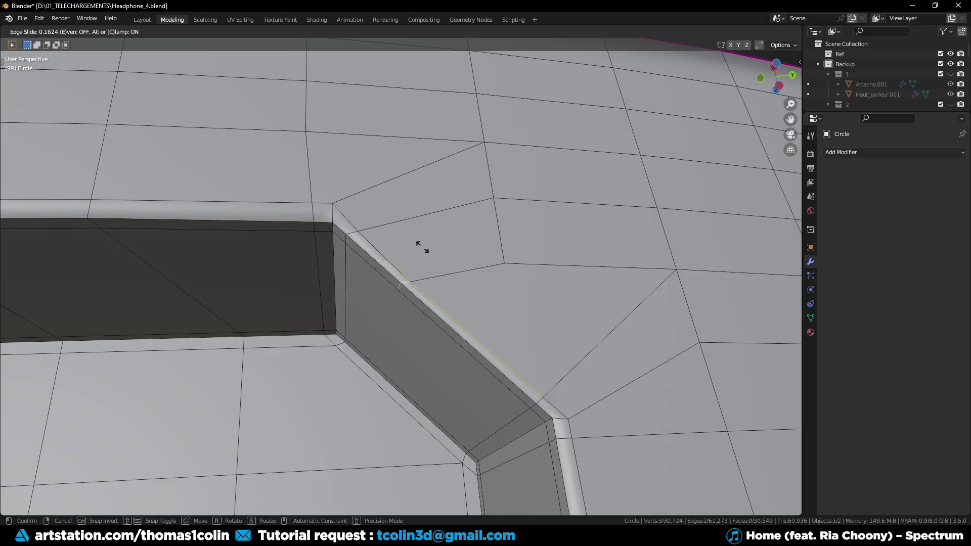
{"action": "left_click", "coordinate": [441, 263]}
Slide the short bevel edges on the upper-left slanted side towards its middle and adjust the outer bevel vertex along the rim
{"action": "scroll", "coordinate": [414, 265], "scroll_direction": "down", "scroll_amount": 4}
{"action": "middle_click_drag", "start_coordinate": [414, 264], "coordinate": [472, 302], "text": "shift"}
{"action": "scroll", "coordinate": [472, 302], "scroll_direction": "up", "scroll_amount": 3}
{"action": "left_click", "coordinate": [449, 261]}
{"action": "key", "text": "g"}
{"action": "key", "text": "g"}
{"action": "left_click", "coordinate": [441, 302]}
{"action": "key", "text": "1"}
{"action": "left_click", "coordinate": [389, 296]}
{"action": "key", "text": "g"}
{"action": "key", "text": "g"}
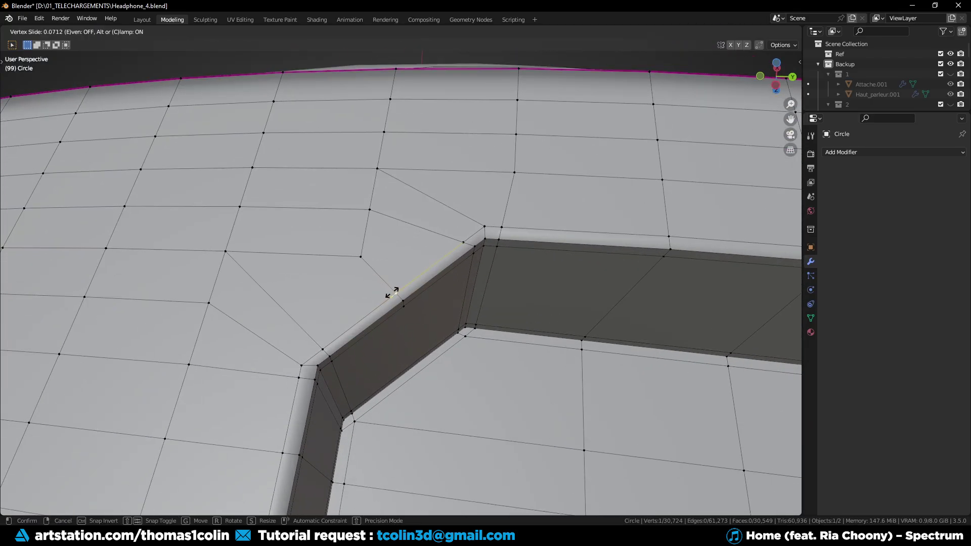
{"action": "left_click", "coordinate": [391, 293]}
Add a centred edge loop across the upper row of the recess floor and connect it across the upper-left slanted wall
{"action": "scroll", "coordinate": [392, 293], "scroll_direction": "down", "scroll_amount": 4}
{"action": "middle_click_drag", "start_coordinate": [581, 331], "coordinate": [438, 310], "text": "shift"}
{"action": "scroll", "coordinate": [384, 310], "scroll_direction": "up", "scroll_amount": 1}
{"action": "key", "text": "2"}
{"action": "key", "text": "ctrl+r"}
{"action": "left_click", "coordinate": [357, 316]}
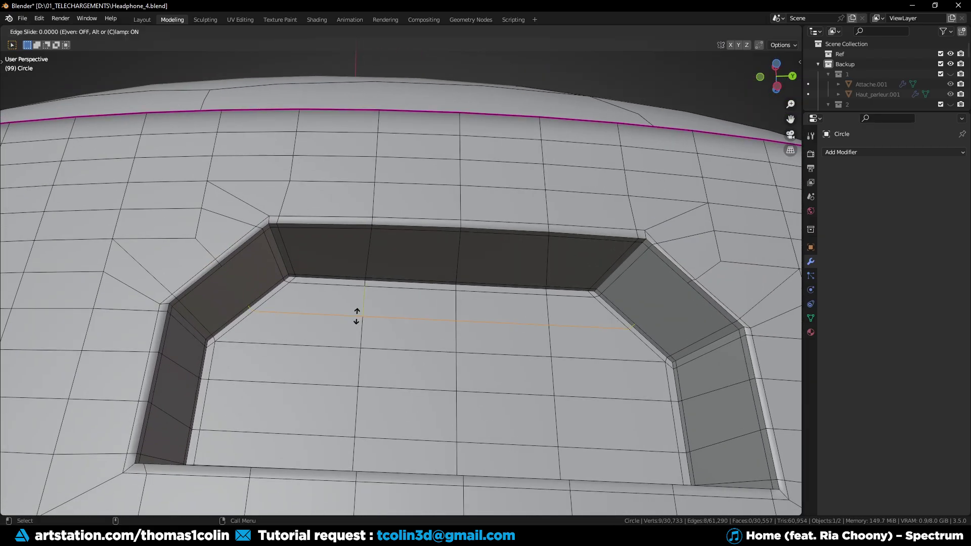
{"action": "right_click", "coordinate": [357, 316]}
{"action": "key", "text": "j"}
Slide the rim edge on the upper-right slanted side further down and connect it across the wall to the floor's new loop
{"action": "middle_click_drag", "start_coordinate": [651, 336], "coordinate": [468, 318], "text": "alt"}
{"action": "right_click_drag", "start_coordinate": [468, 319], "coordinate": [524, 325], "text": "alt"}
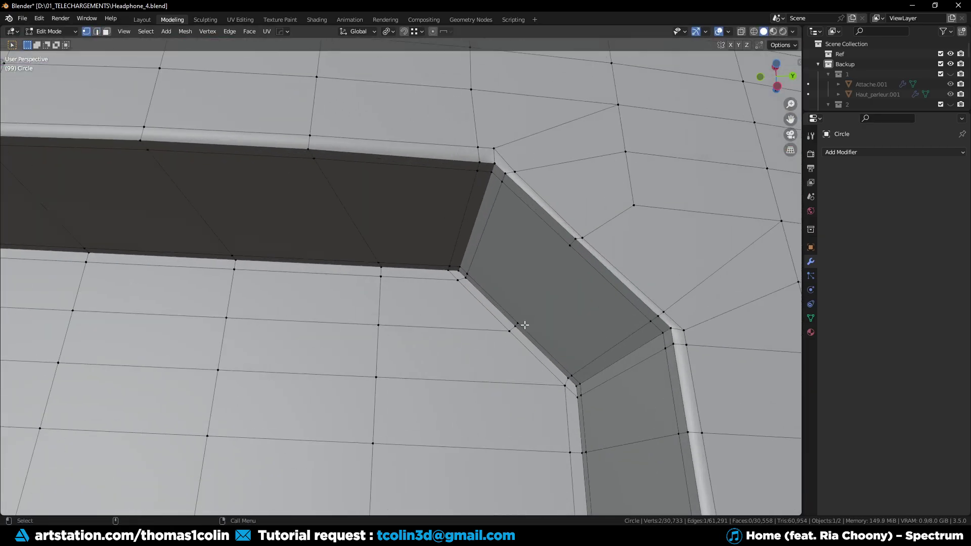
{"action": "key", "text": "2"}
{"action": "left_click", "coordinate": [571, 245]}
{"action": "key", "text": "g"}
{"action": "key", "text": "g"}
{"action": "left_click", "coordinate": [570, 254]}
{"action": "key", "text": "1"}
{"action": "key", "text": "j"}
Knife-cut from the leftmost open vertex of the lower wall up into the recess floor, branching to the left border and across to the right
{"action": "right_click_drag", "start_coordinate": [460, 261], "coordinate": [389, 340], "text": "alt"}
{"action": "middle_click_drag", "start_coordinate": [389, 339], "coordinate": [551, 284], "text": "alt"}
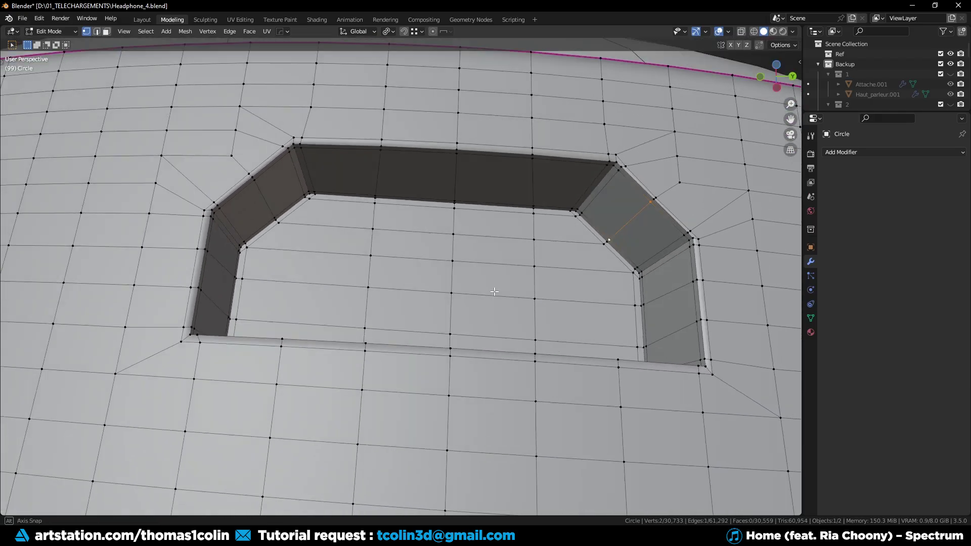
{"action": "left_click_drag", "start_coordinate": [494, 290], "coordinate": [499, 321], "text": "alt"}
{"action": "mouse_move", "coordinate": [498, 322]}
{"action": "middle_mouse_down"}
{"action": "mouse_move", "coordinate": [485, 357]}
{"action": "mouse_move", "coordinate": [492, 297]}
{"action": "mouse_move", "coordinate": [491, 322]}
{"action": "middle_mouse_up"}
{"action": "scroll", "coordinate": [492, 322], "scroll_direction": "up", "scroll_amount": 6}
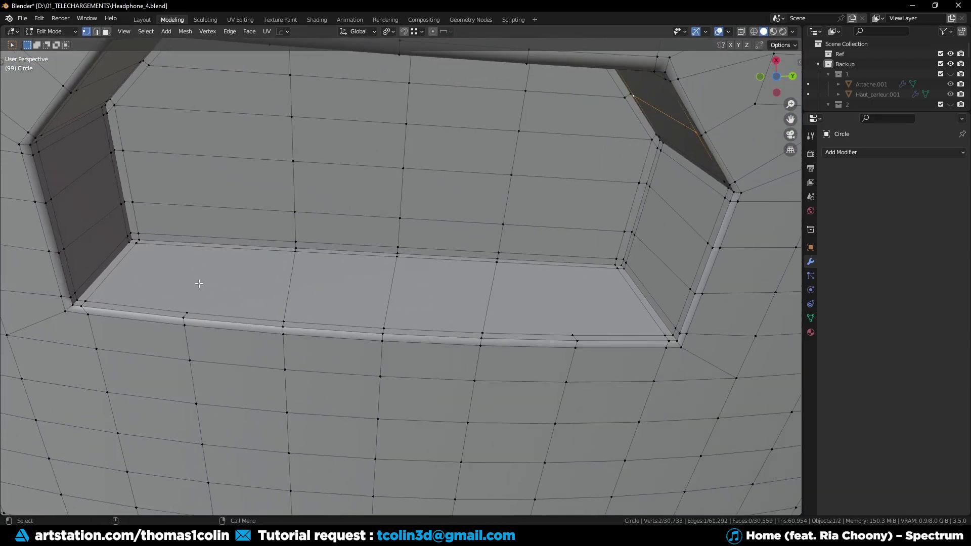
{"action": "key", "text": "k"}
{"action": "key", "text": "shift"}
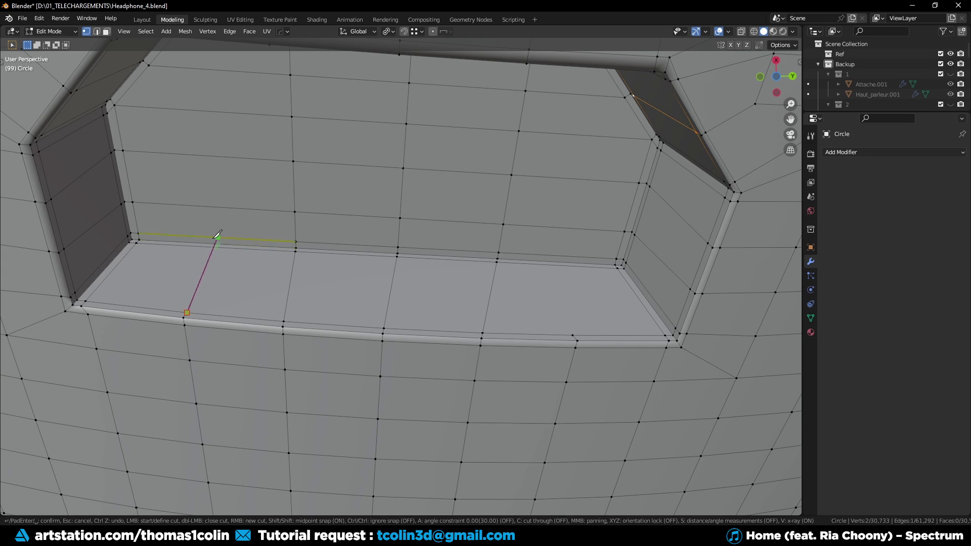
{"action": "left_click", "coordinate": [217, 237]}
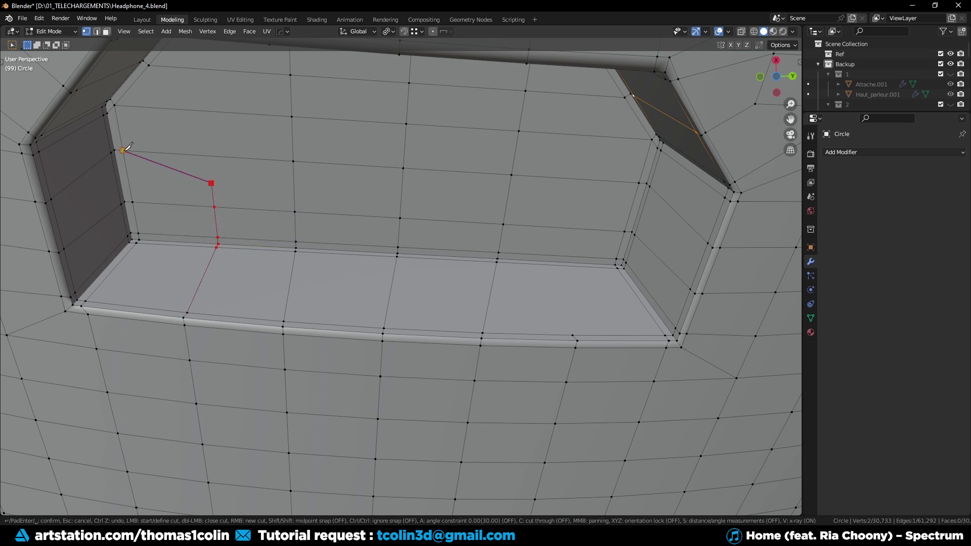
{"action": "left_click", "coordinate": [211, 182]}
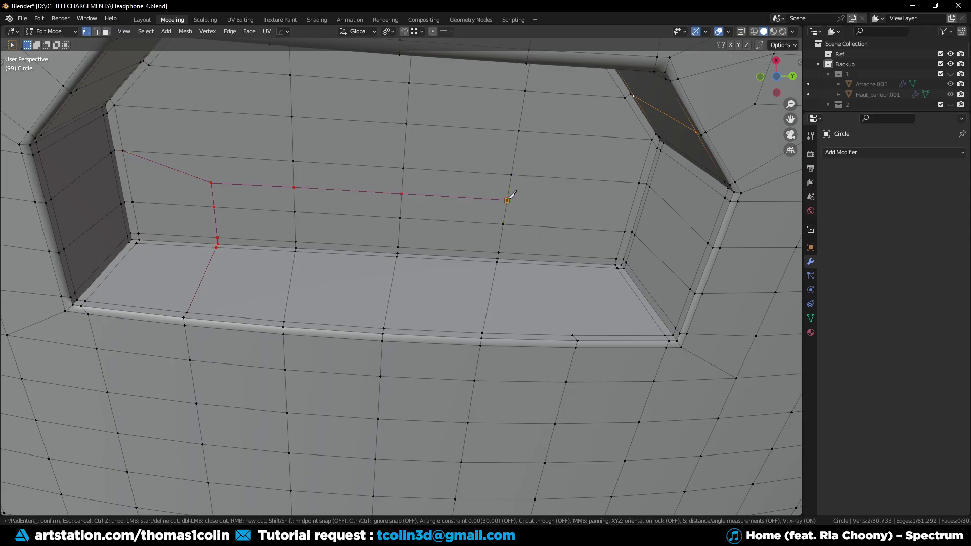
{"action": "left_click", "coordinate": [507, 201]}
{"action": "key", "text": "Return"}
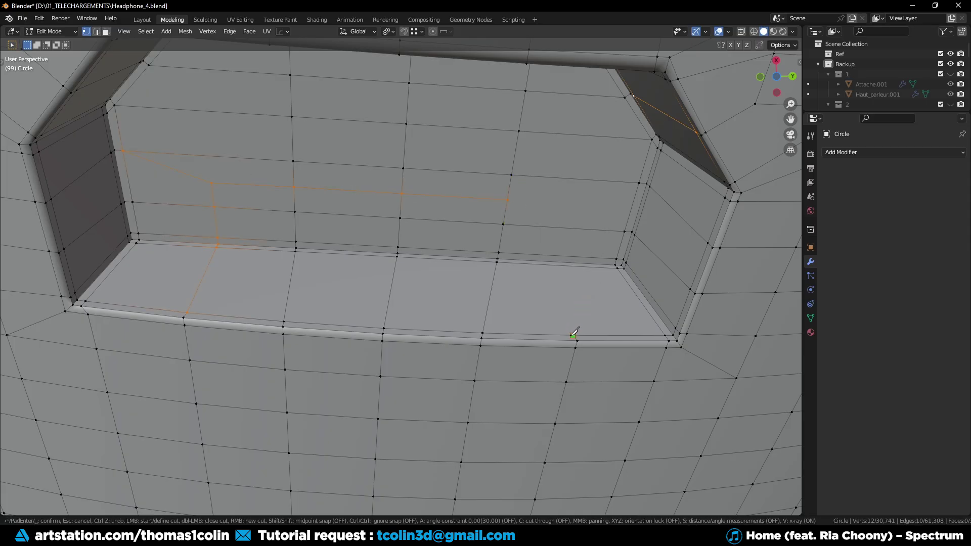
Knife-cut from the rightmost open vertex of the lower wall up into the recess floor, branching to the right border and the existing horizontal cut
{"action": "left_click", "coordinate": [572, 334]}
{"action": "left_click", "coordinate": [564, 228]}
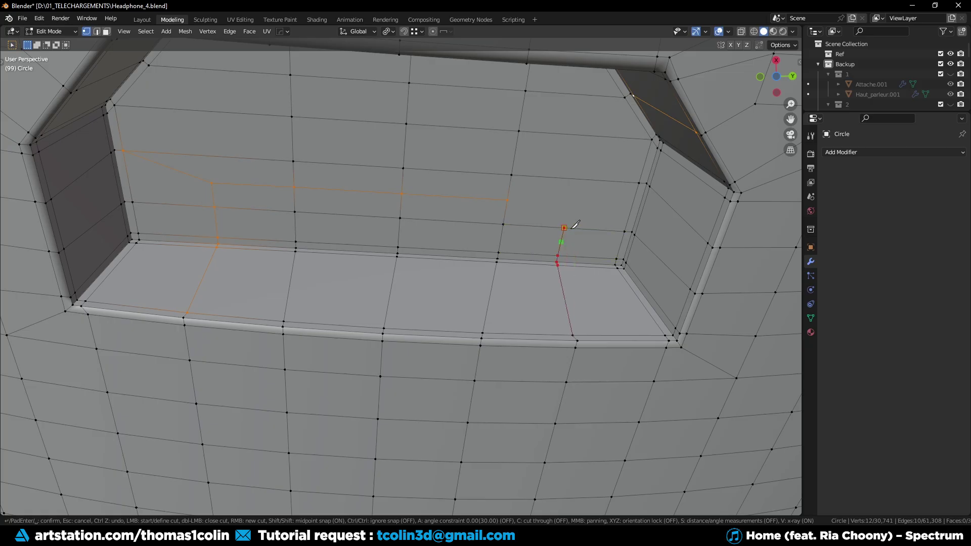
{"action": "left_click", "coordinate": [570, 204]}
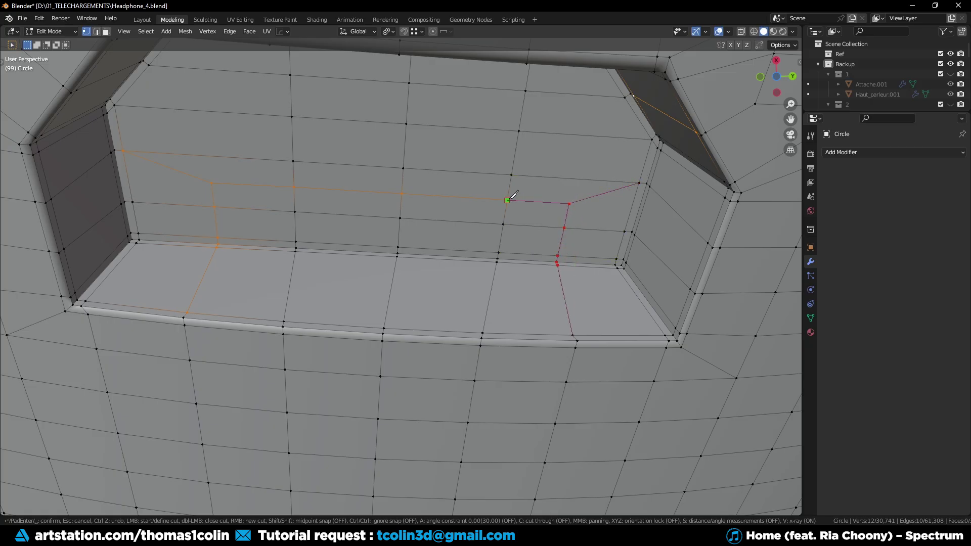
{"action": "key", "text": "Return"}
Add two evenly spaced, centred edge loops around the inner walls of the recess
{"action": "key", "text": "2"}
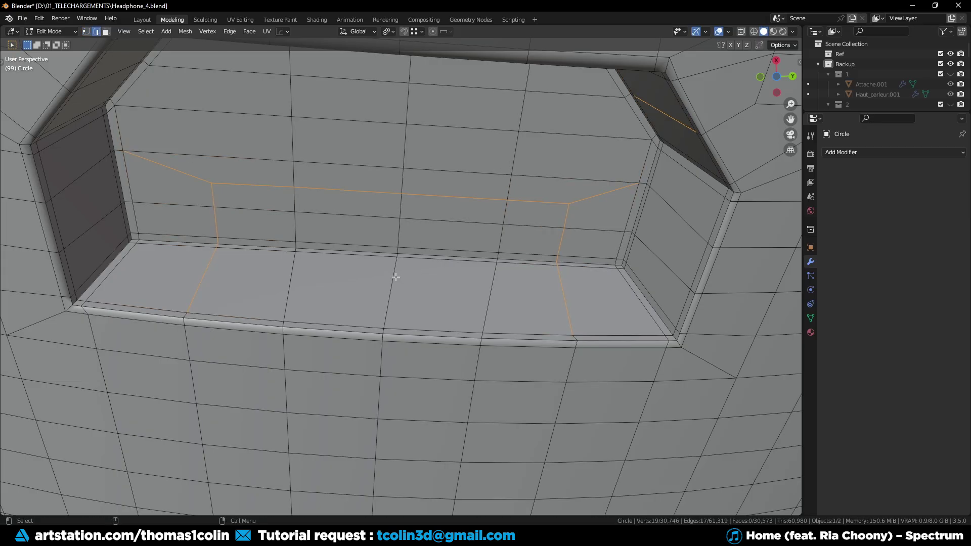
{"action": "left_click", "coordinate": [394, 276]}
{"action": "right_click_drag", "start_coordinate": [394, 276], "coordinate": [394, 321], "text": "alt"}
{"action": "left_click_drag", "start_coordinate": [394, 320], "coordinate": [391, 241], "text": "alt"}
{"action": "right_click_drag", "start_coordinate": [391, 240], "coordinate": [423, 244], "text": "alt"}
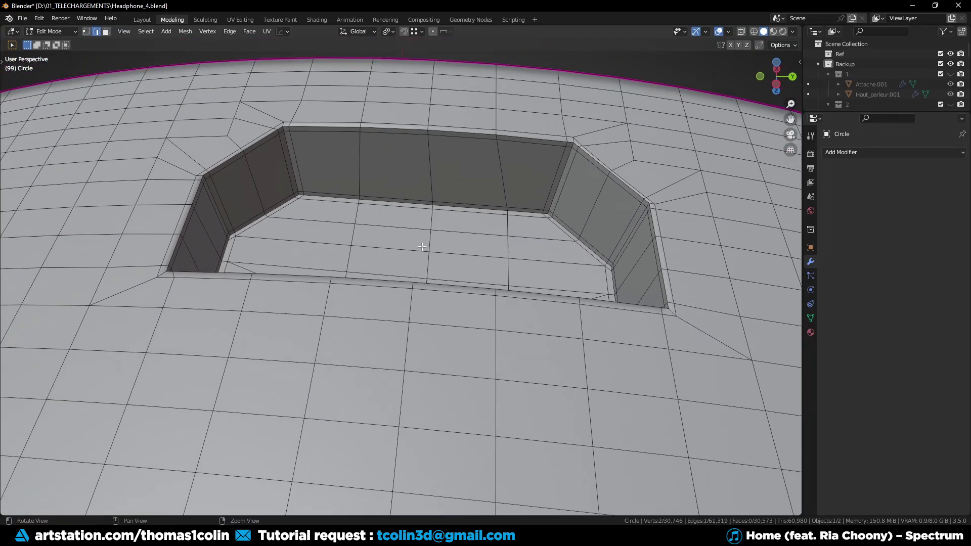
{"action": "left_click", "coordinate": [448, 144]}
{"action": "key", "text": "ctrl+r"}
{"action": "scroll", "coordinate": [431, 161], "scroll_direction": "up", "scroll_amount": 1}
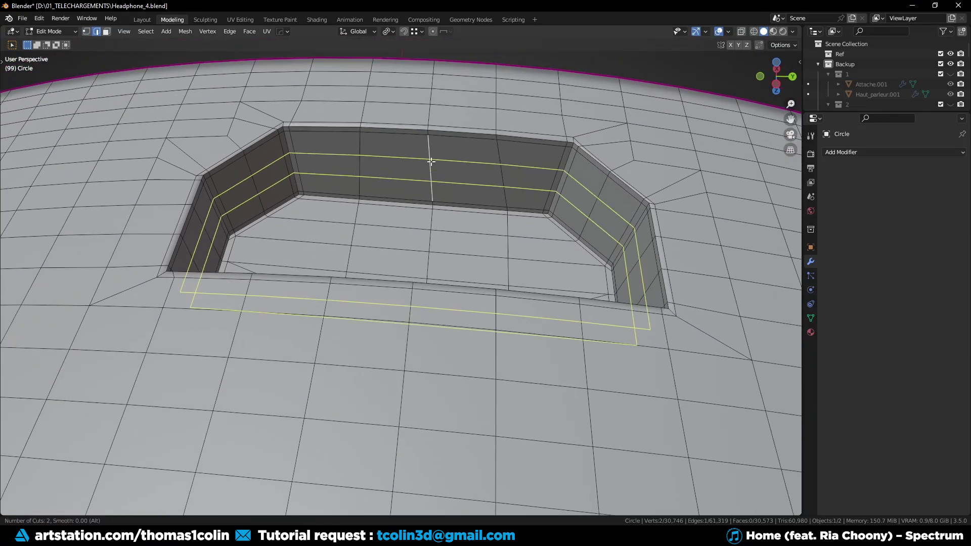
{"action": "left_click", "coordinate": [430, 160]}
{"action": "right_click", "coordinate": [431, 160]}
Leave Edit Mode and add a level 2 Subdivision modifier to the ear cup
{"action": "scroll", "coordinate": [418, 145], "scroll_direction": "down", "scroll_amount": 3}
{"action": "key", "text": "Tab"}
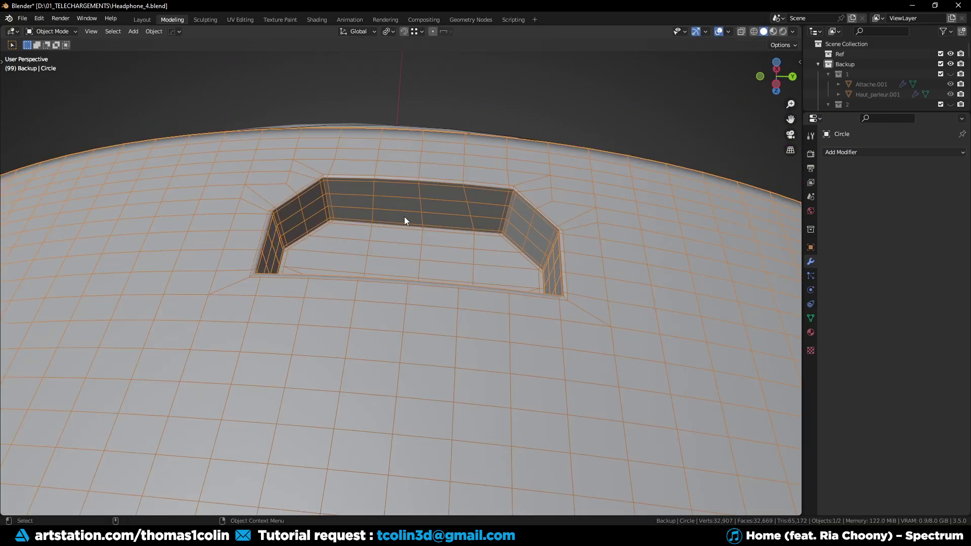
{"action": "key", "text": "ctrl+2"}
{"action": "scroll", "coordinate": [409, 204], "scroll_direction": "up", "scroll_amount": 4}
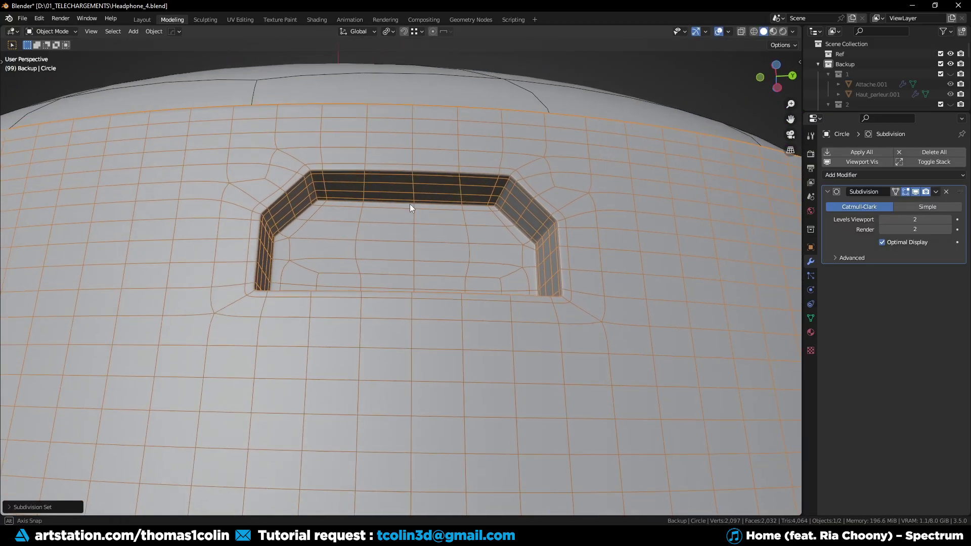
Deselect everything, switch the viewport lighting to MatCap to inspect the recess, and set the Subdivision's viewport level to 3
{"action": "key", "text": "alt+a"}
{"action": "left_click", "coordinate": [789, 31]}
{"action": "left_click", "coordinate": [785, 81]}
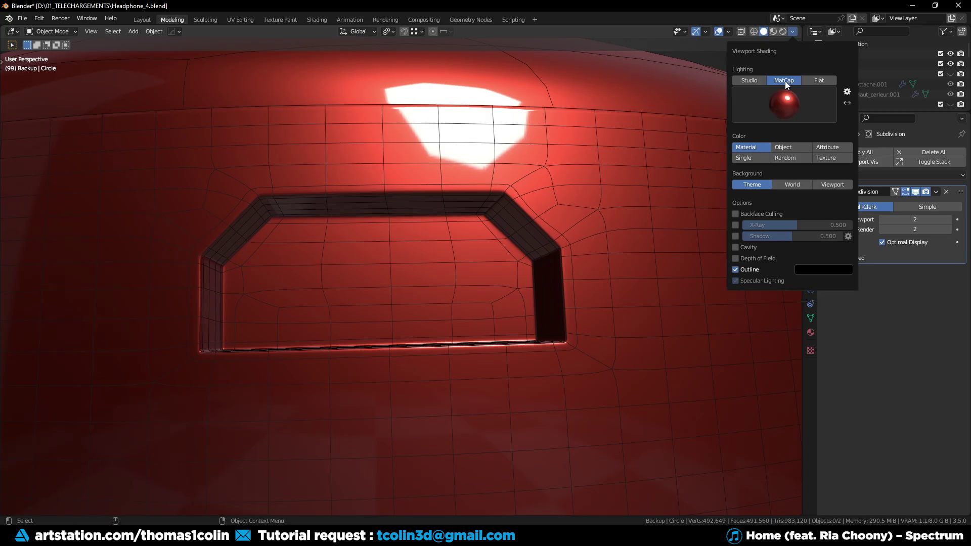
{"action": "mouse_move", "coordinate": [526, 235]}
{"action": "middle_mouse_down"}
{"action": "mouse_move", "coordinate": [526, 282]}
{"action": "mouse_move", "coordinate": [542, 250]}
{"action": "mouse_move", "coordinate": [511, 245]}
{"action": "mouse_move", "coordinate": [510, 262]}
{"action": "mouse_move", "coordinate": [560, 246]}
{"action": "middle_mouse_up"}
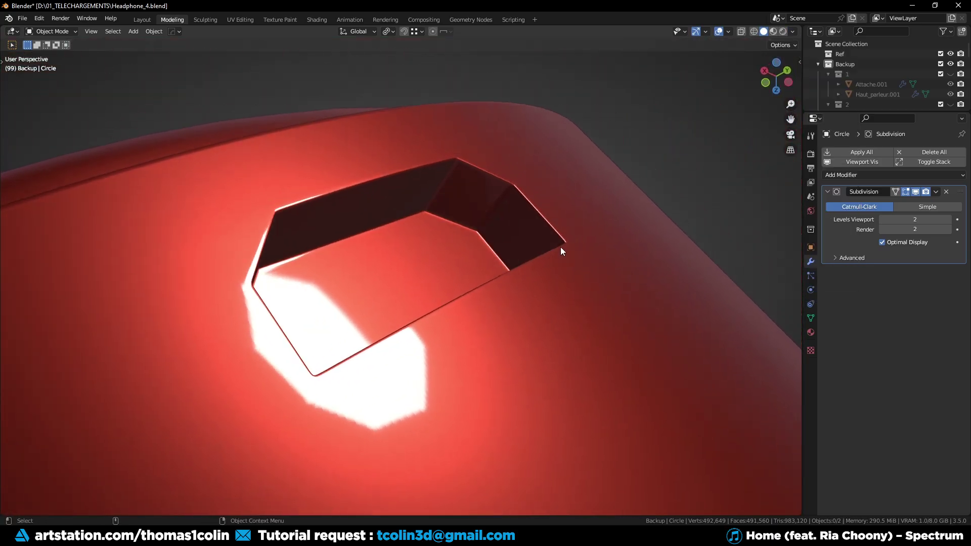
{"action": "left_click", "coordinate": [955, 220]}
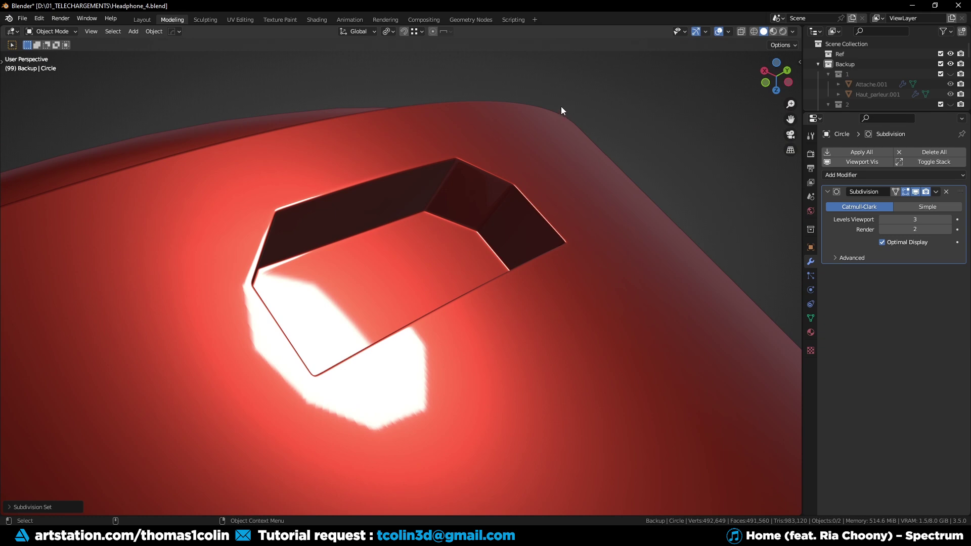